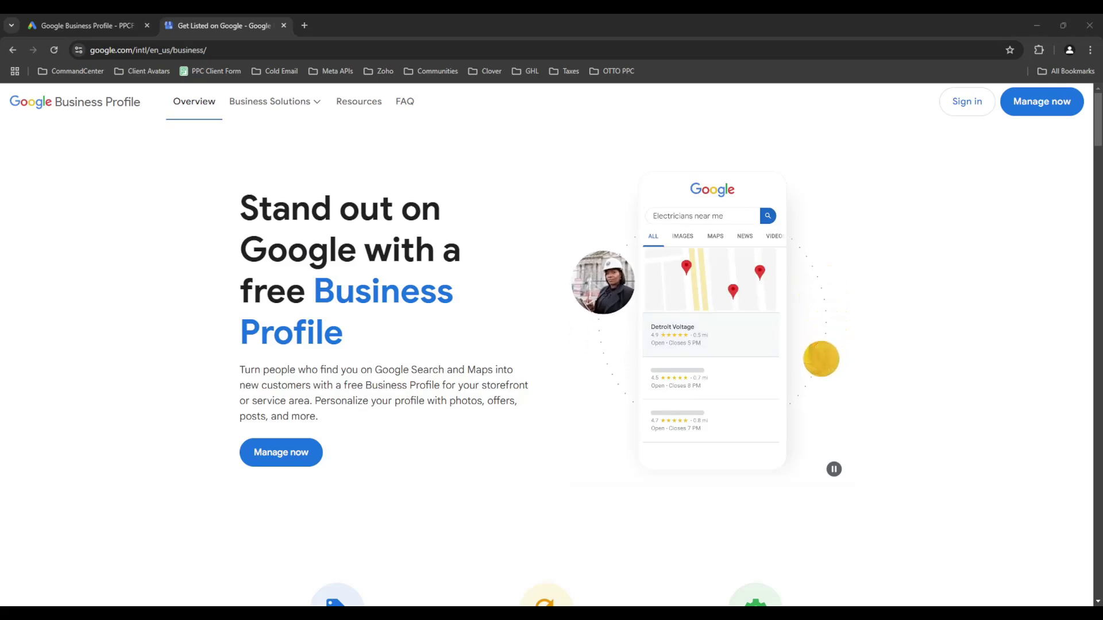
Check in Google Ads Data manager, under connected products, that the Google Business Profile and its locations are linked to the account
click(95, 23)
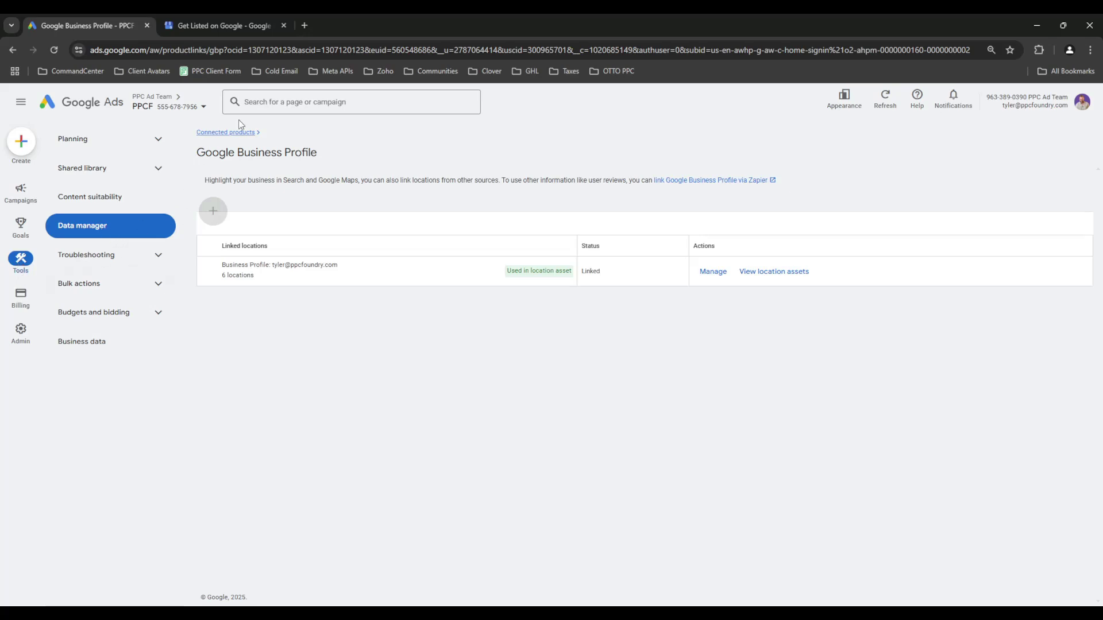
click(233, 134)
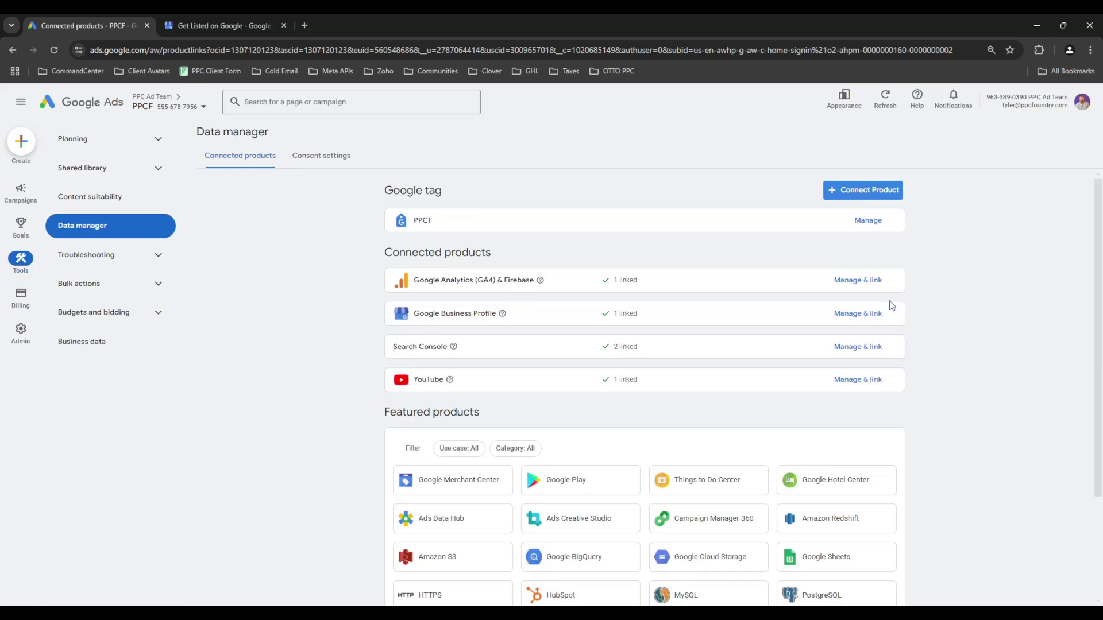
drag(497, 315, 419, 322)
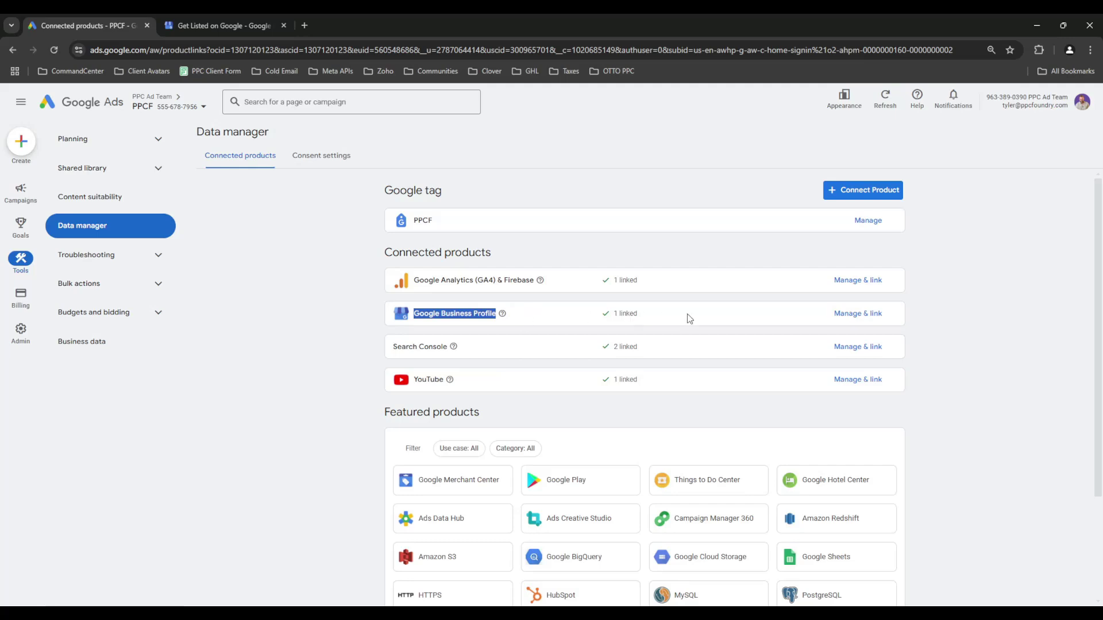
click(857, 313)
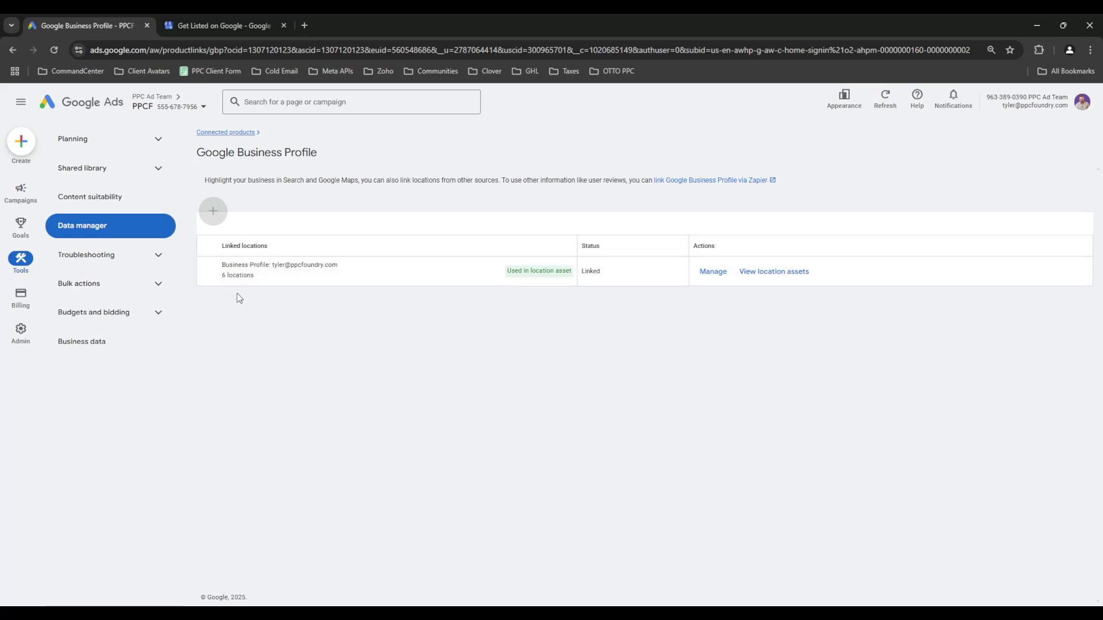
drag(256, 277, 222, 284)
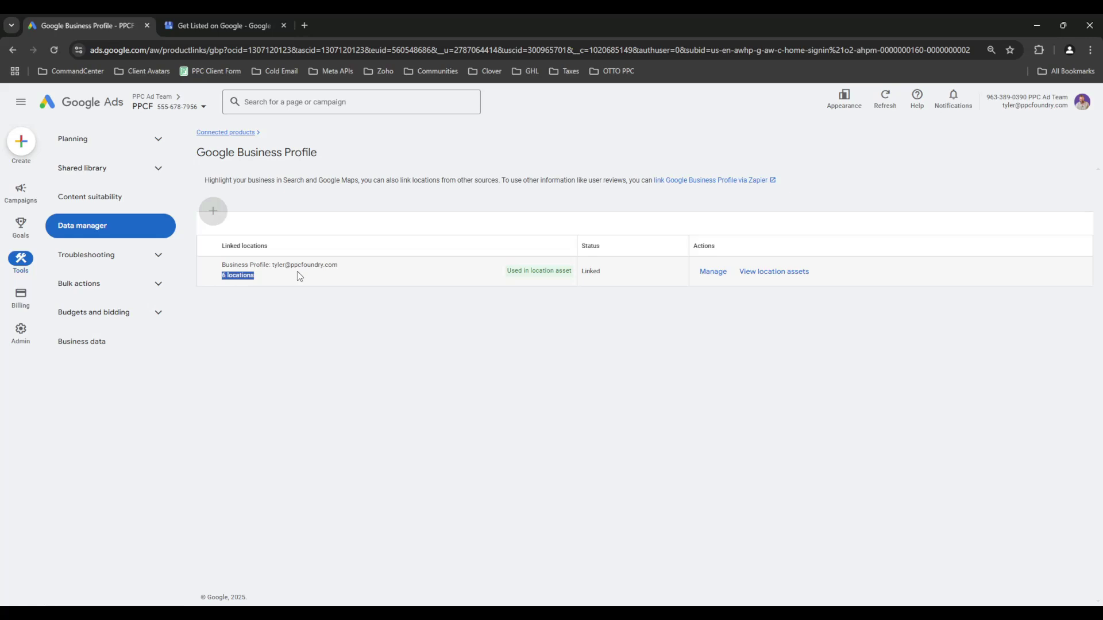
click(282, 306)
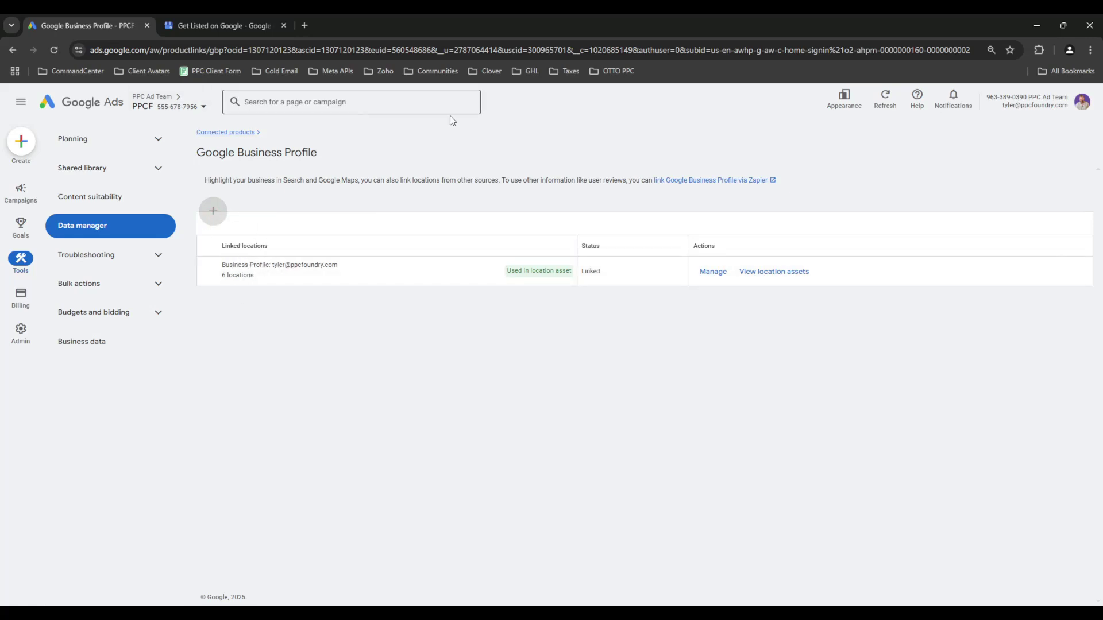
Start a new campaign with the Local store visits and promotions objective
mouse_move(4, 221)
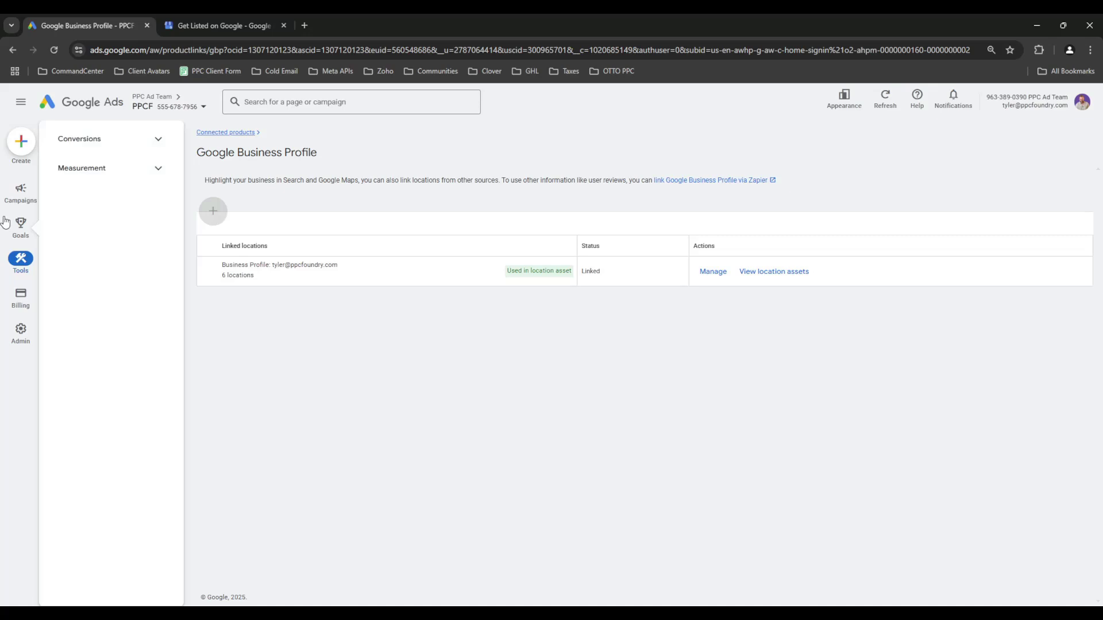
click(21, 189)
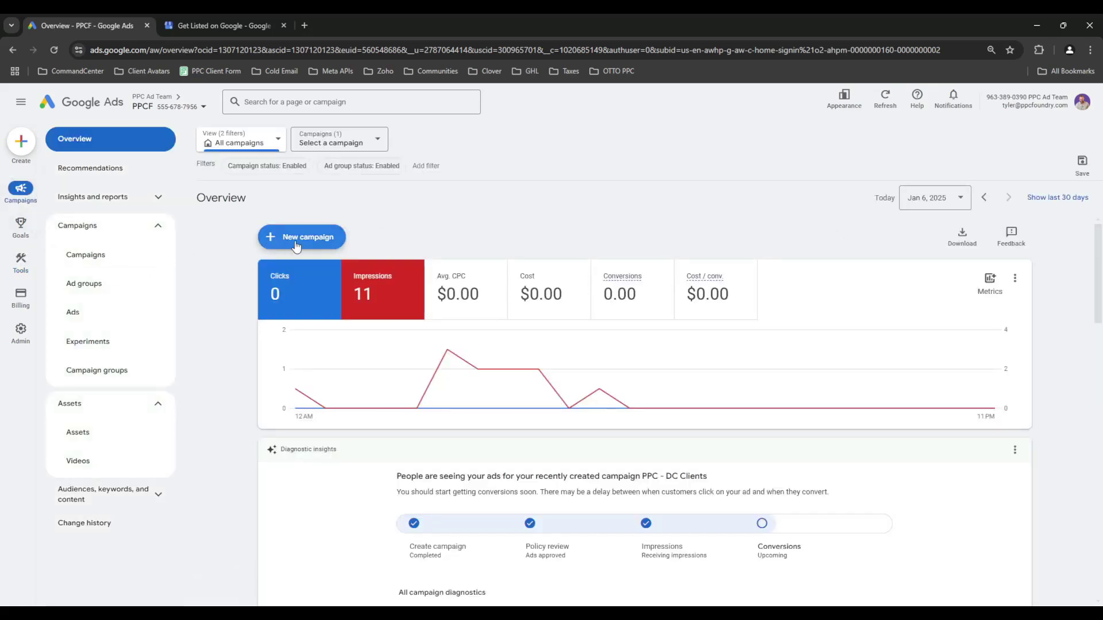
click(297, 245)
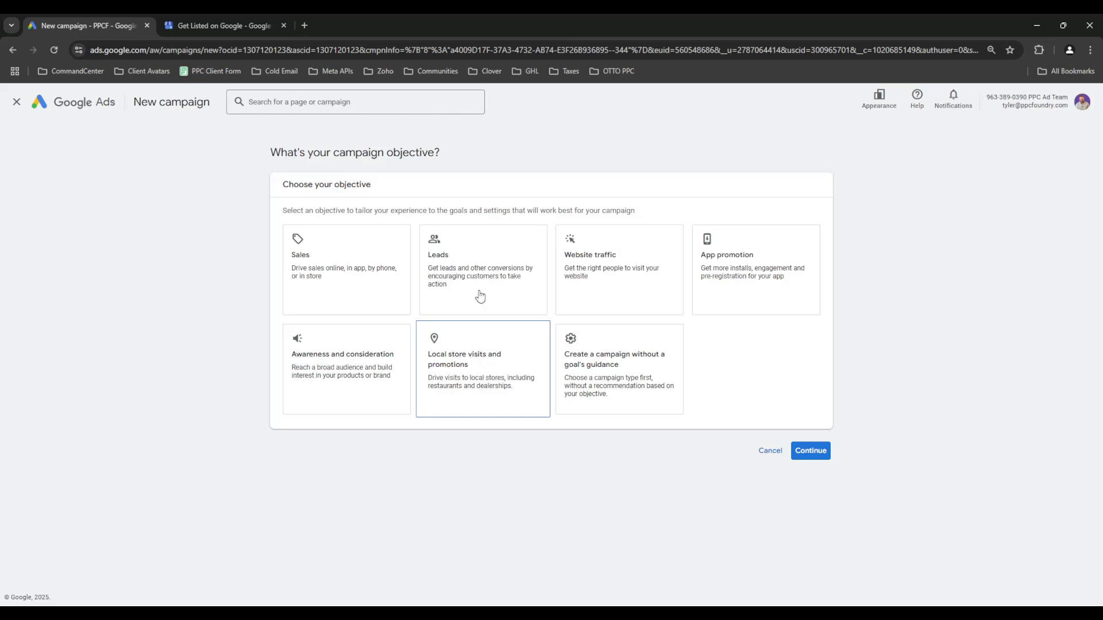
click(473, 405)
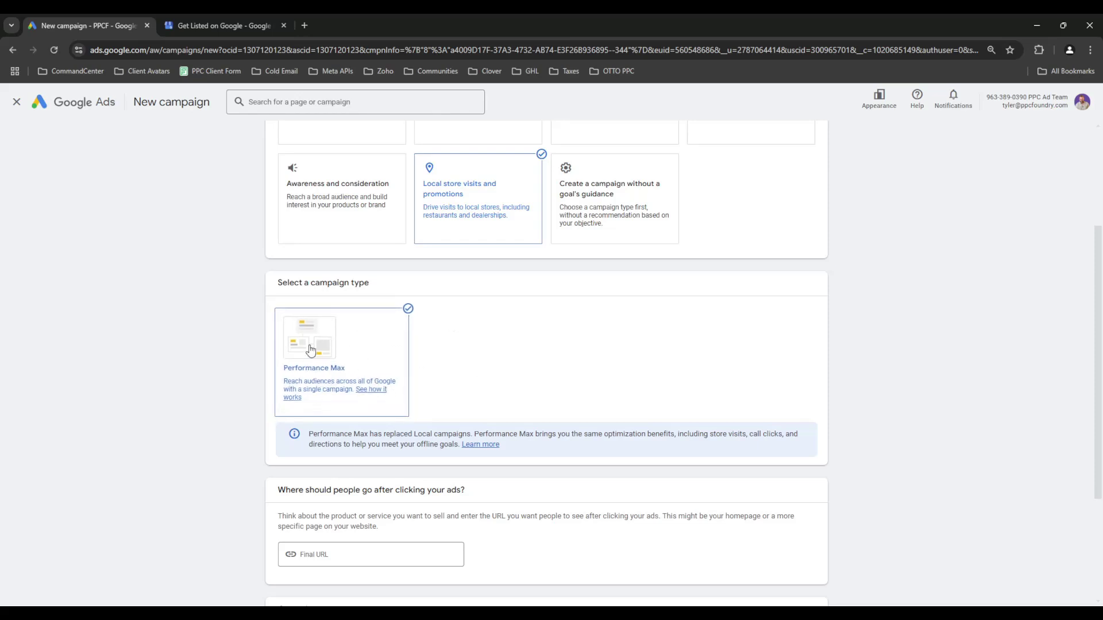
Name the Performance Max campaign "Local Map Pack Campaign" and continue
scroll(622, 389, down, 3)
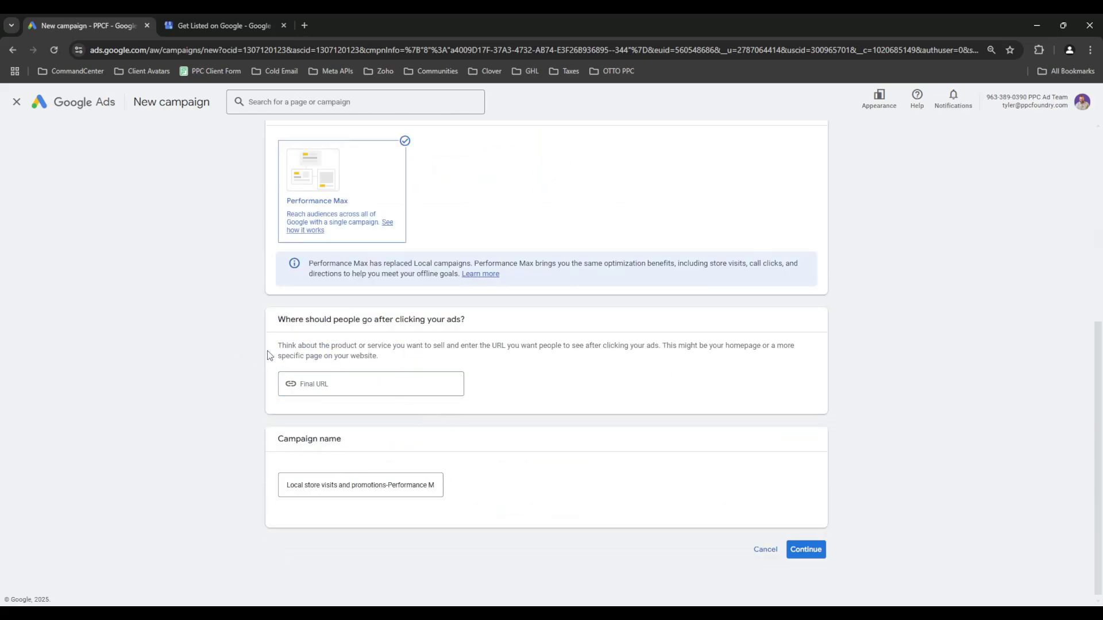
triple_click(321, 485)
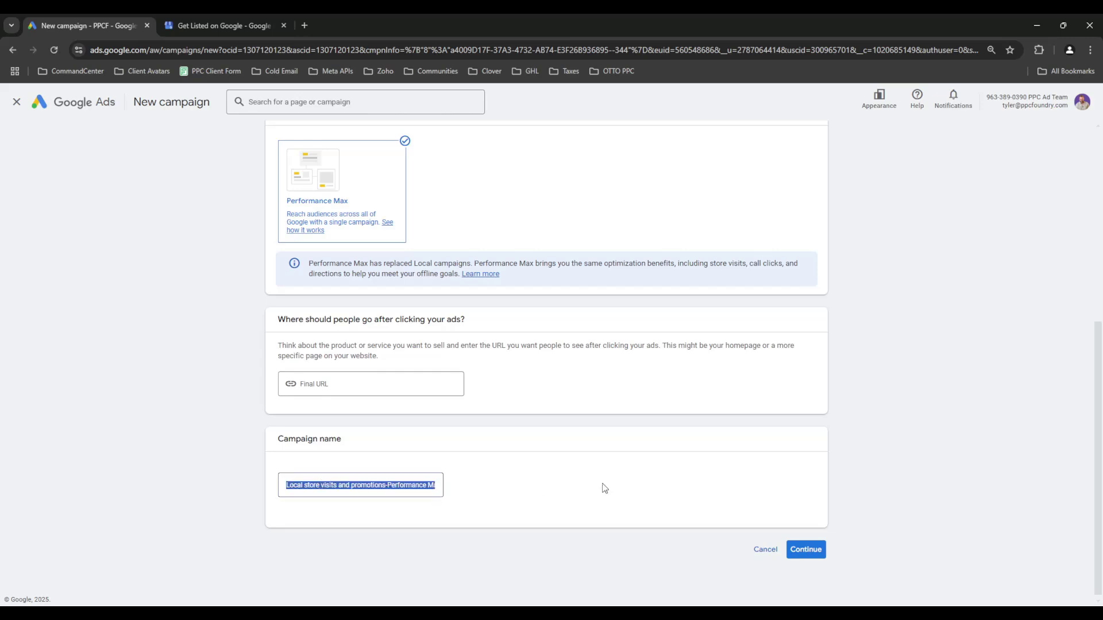
text(Loca)
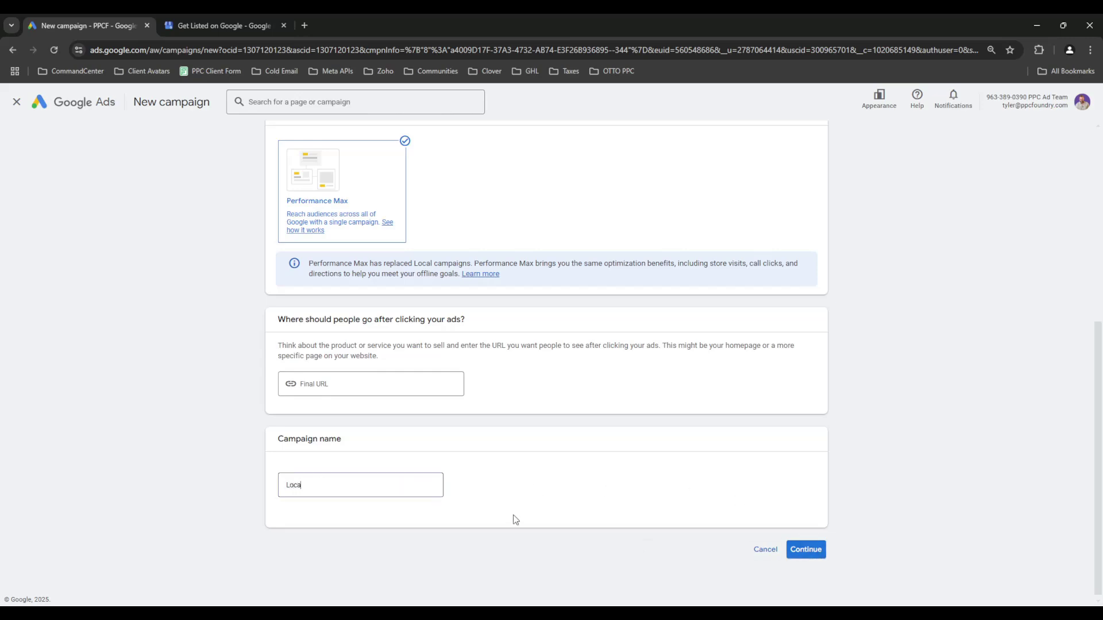
text(l Map Pack Campaign)
click(820, 554)
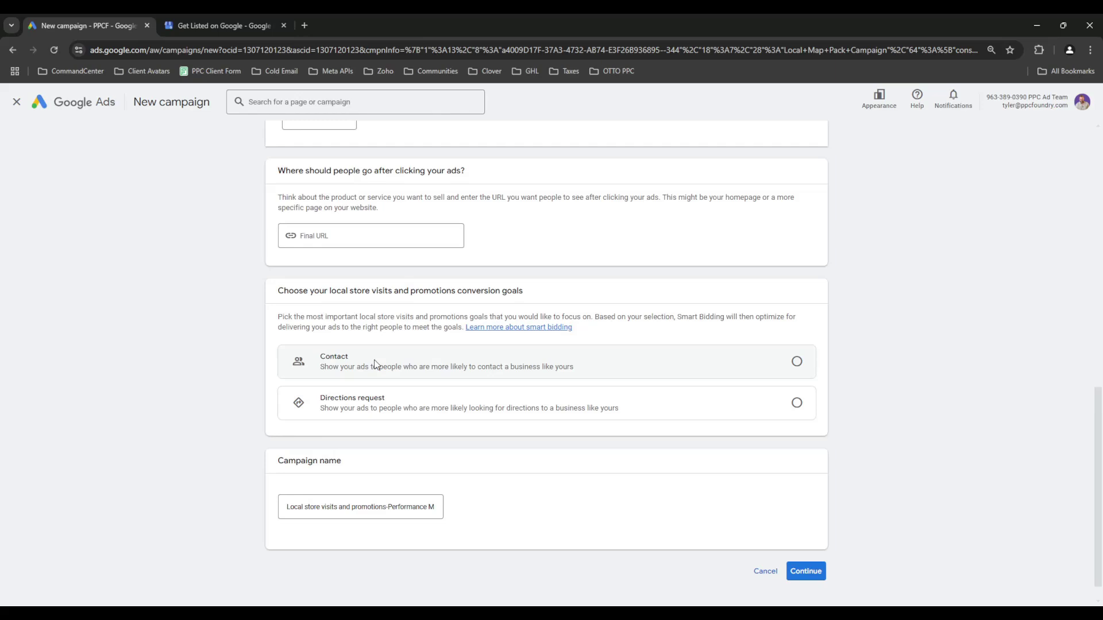
Choose Contact as the local conversion goal and Conversions as the bidding focus, proceeding to the campaign settings
click(797, 362)
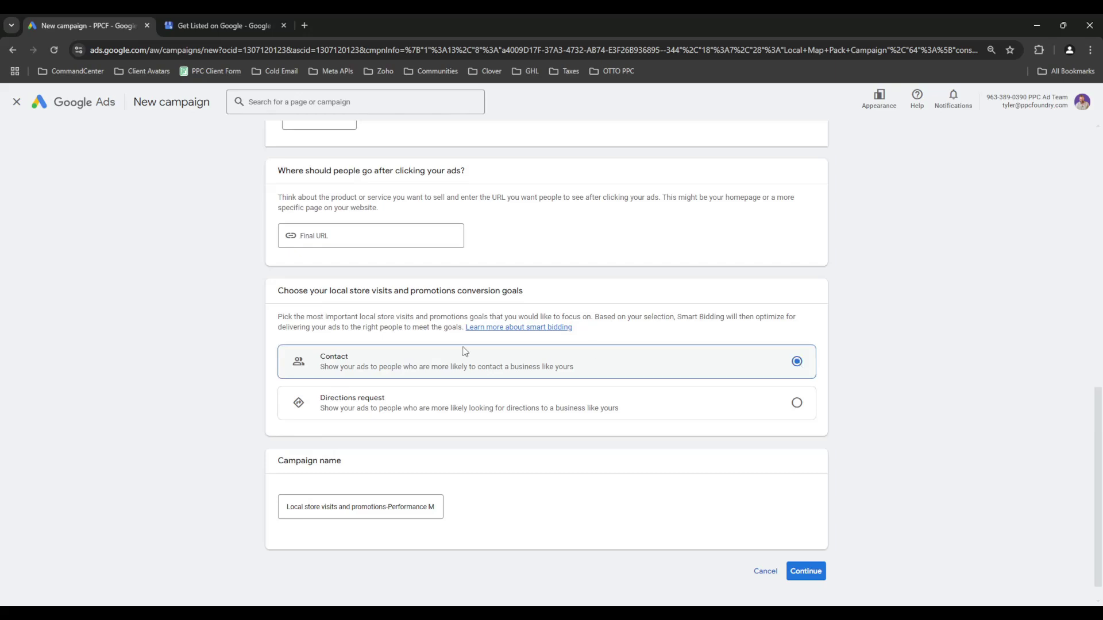
click(810, 575)
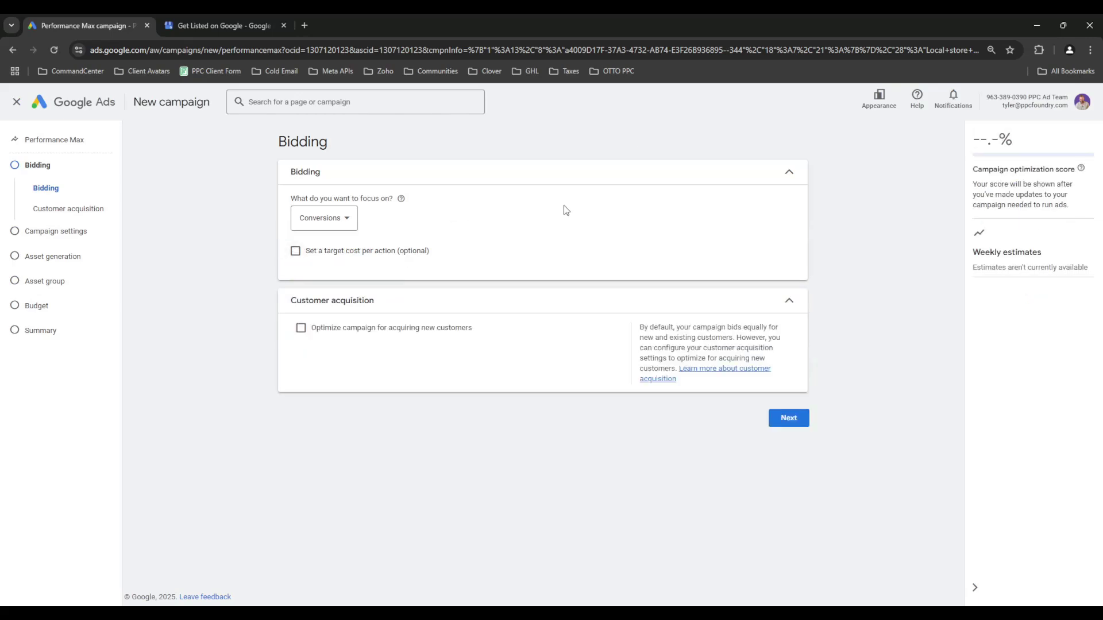
click(334, 225)
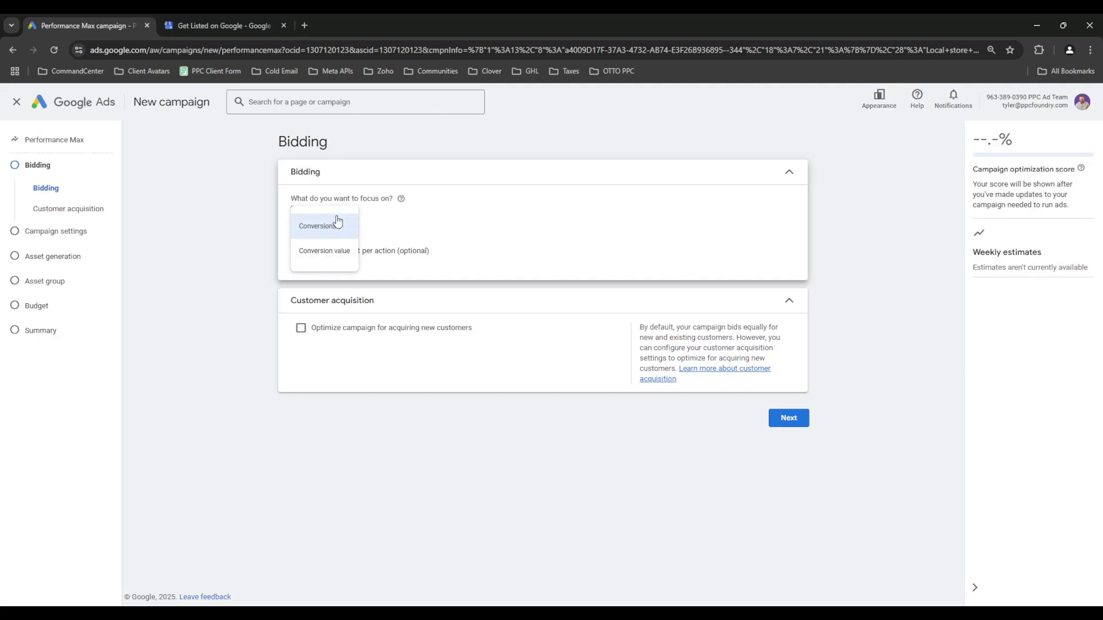
click(330, 232)
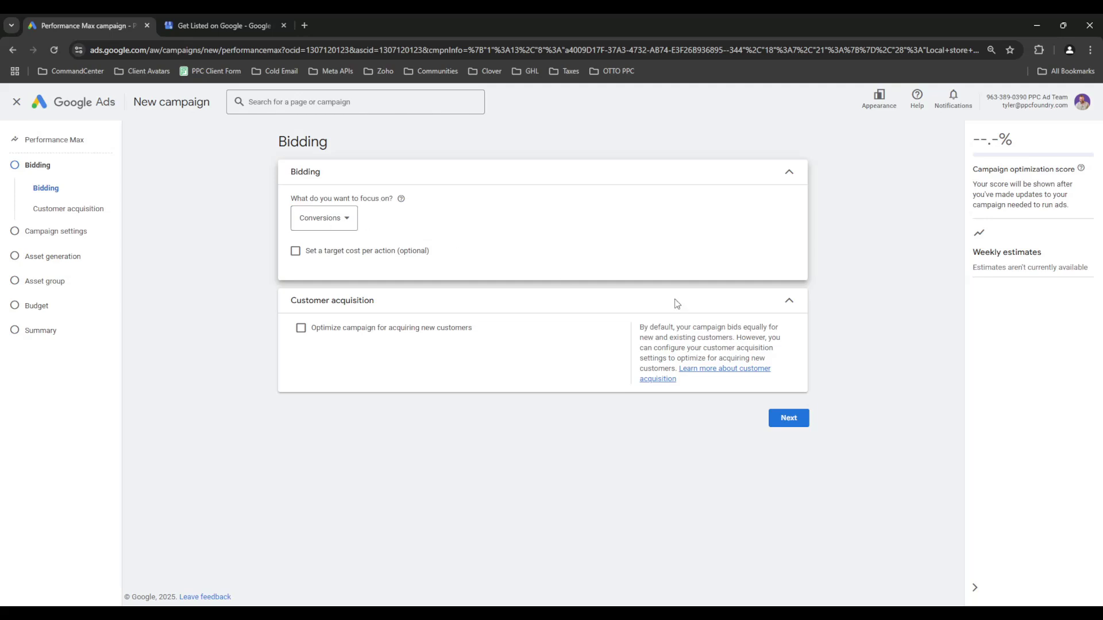
click(797, 420)
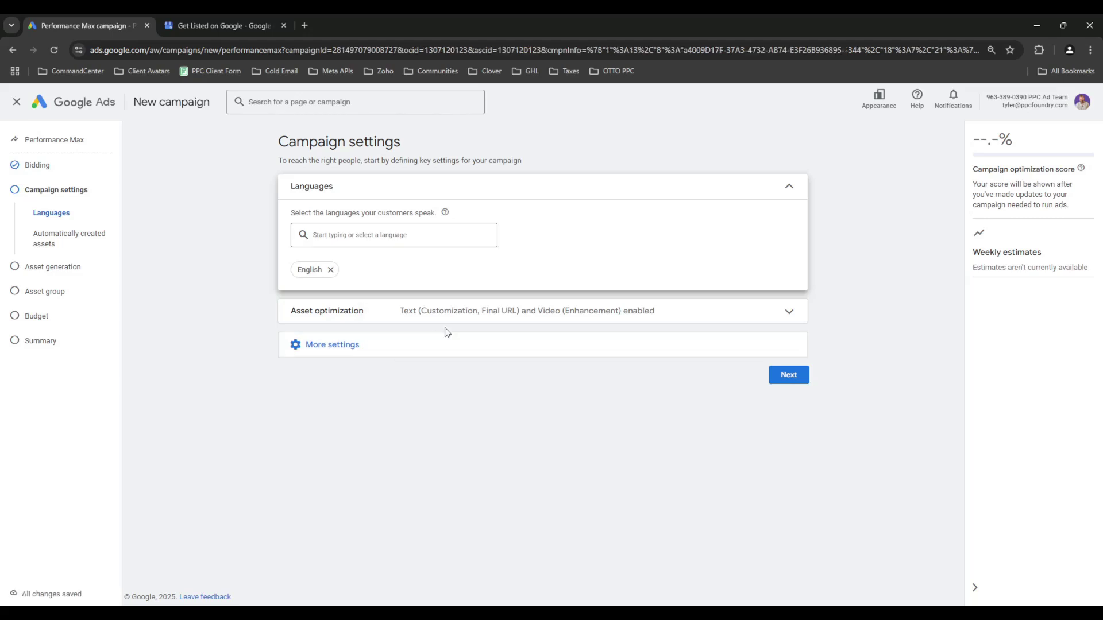
Turn off the Final URL option in the text asset optimization and review the video enhancement setting
click(579, 316)
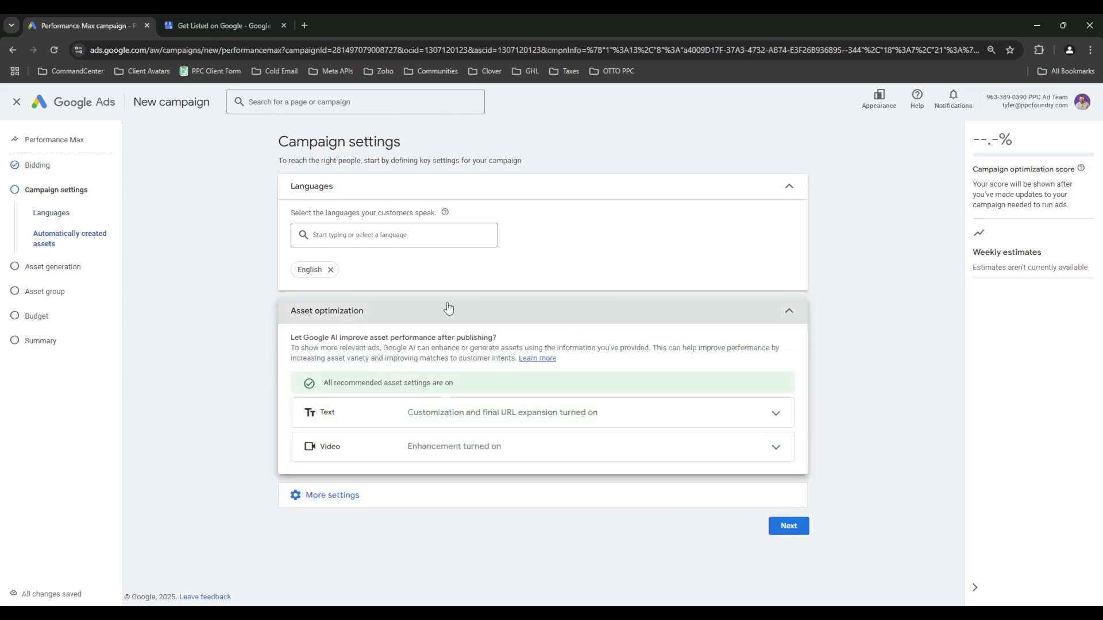
click(516, 424)
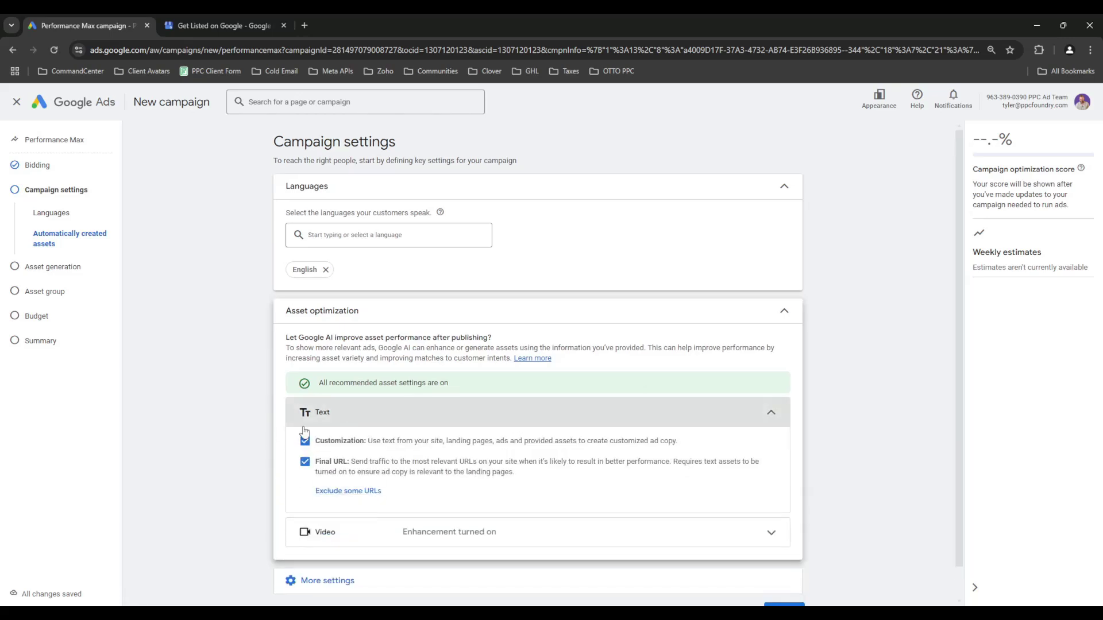
click(305, 461)
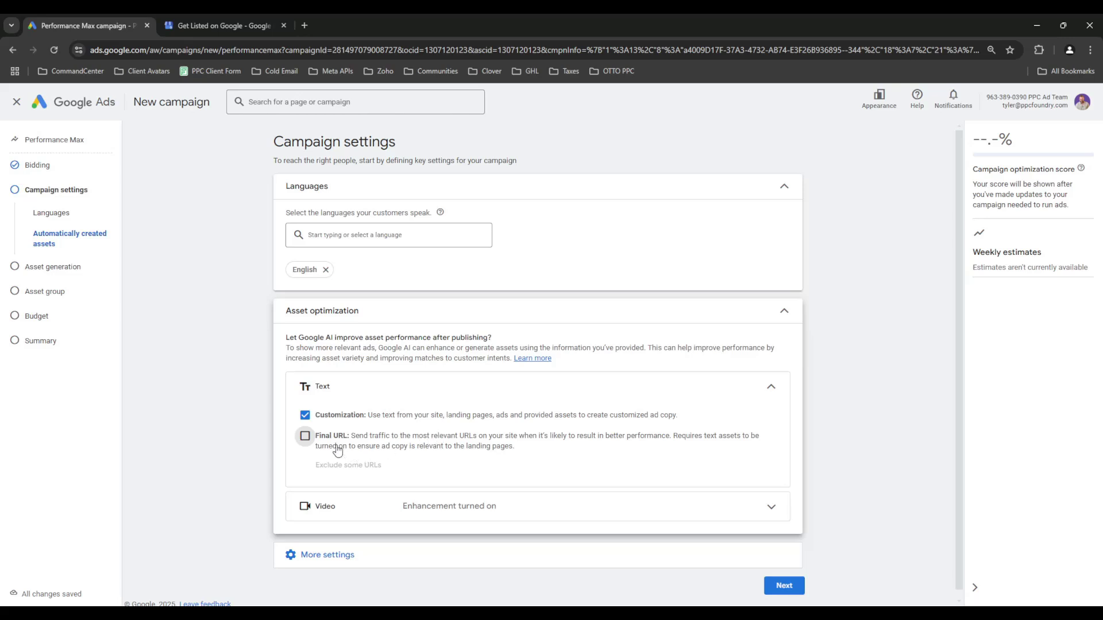
click(472, 506)
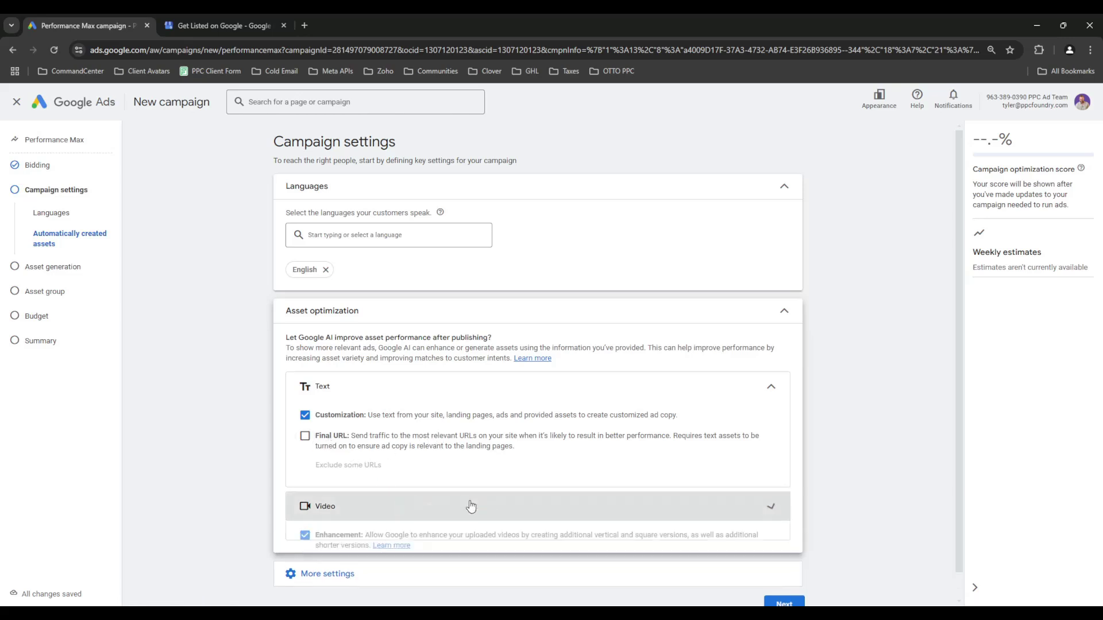
scroll(470, 493, down, 1)
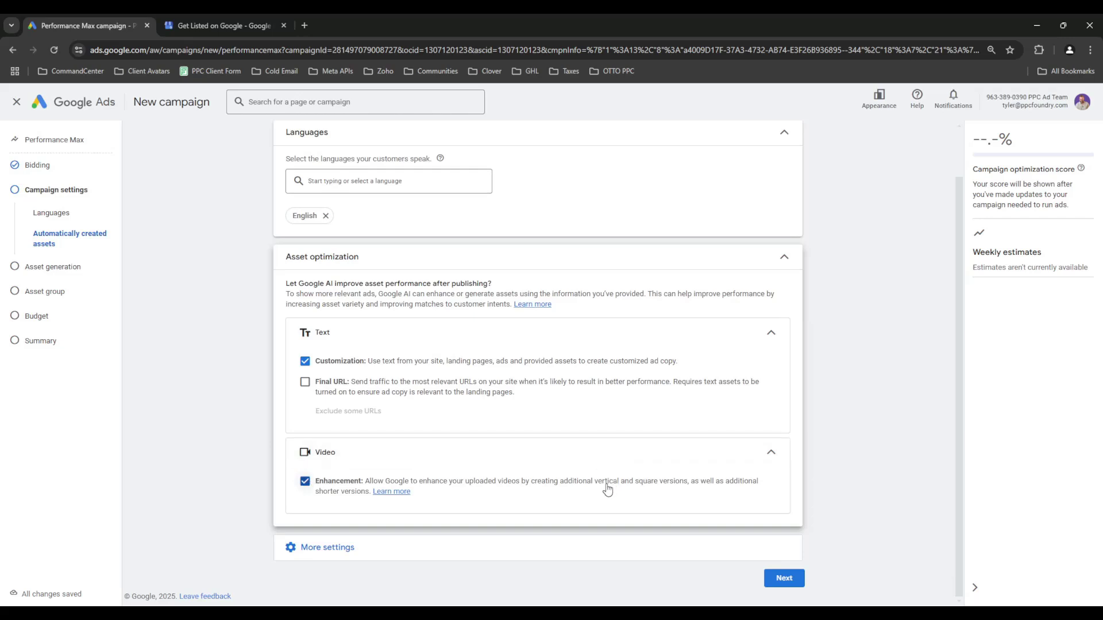
Show the additional campaign settings, proceed to asset generation and skip it
click(483, 549)
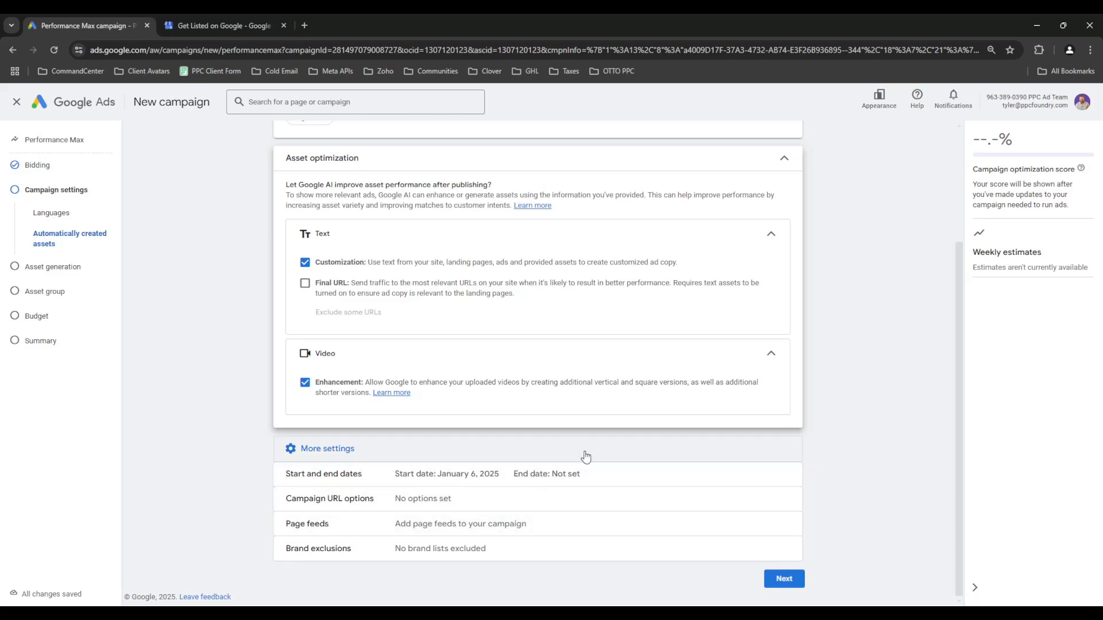
click(782, 580)
click(382, 277)
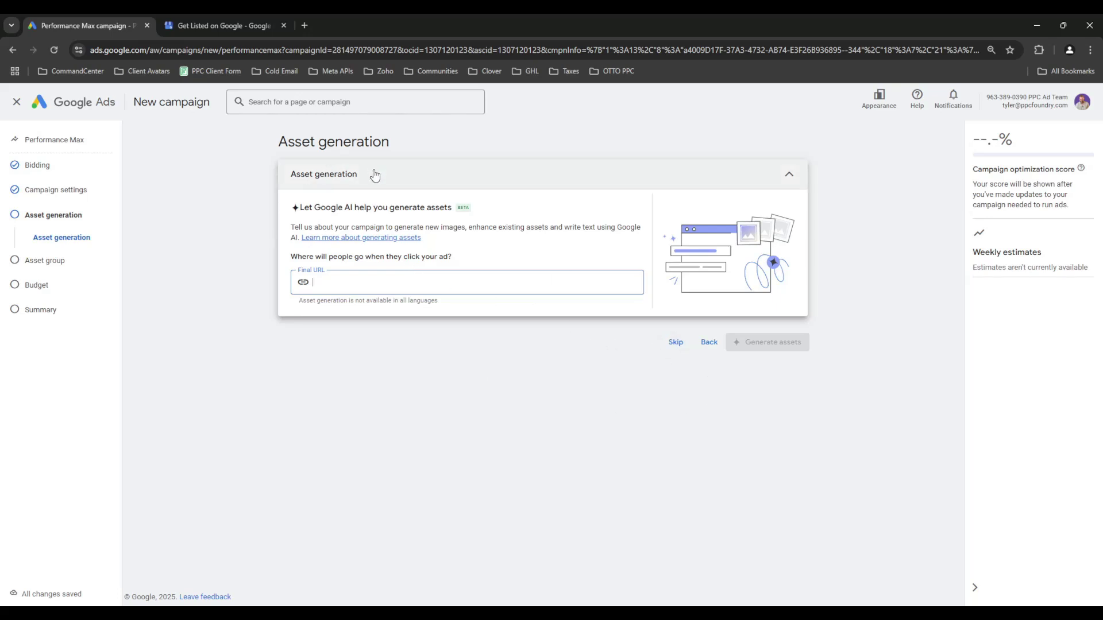
click(678, 343)
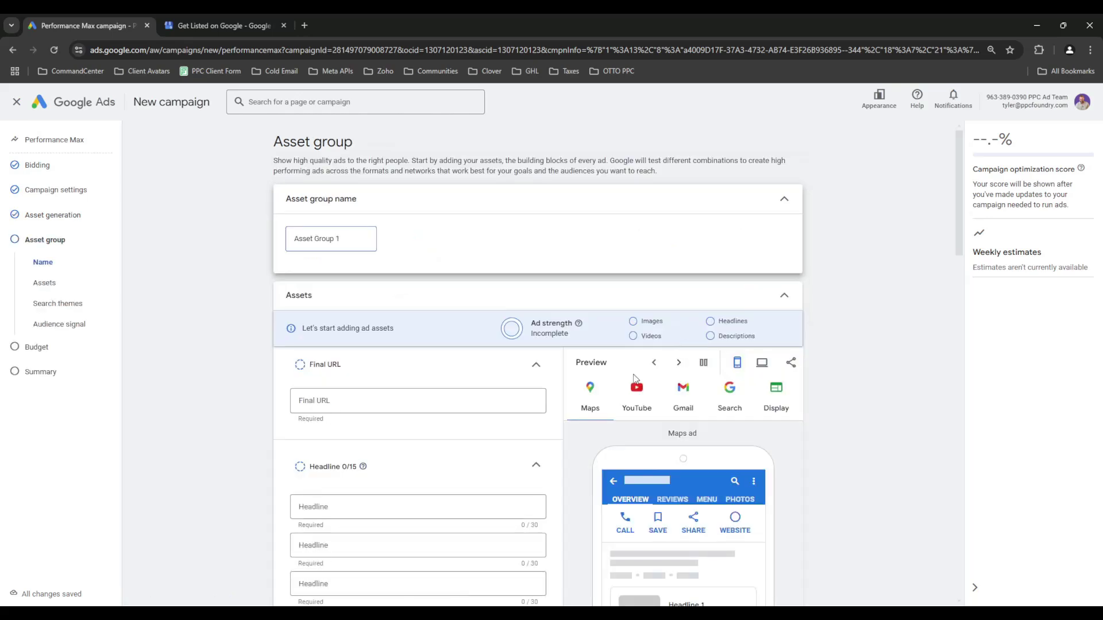
Examine the asset group form, including its name, final URL, headline, long headline and description fields
scroll(565, 360, down, 1)
scroll(585, 370, up, 1)
scroll(586, 398, down, 3)
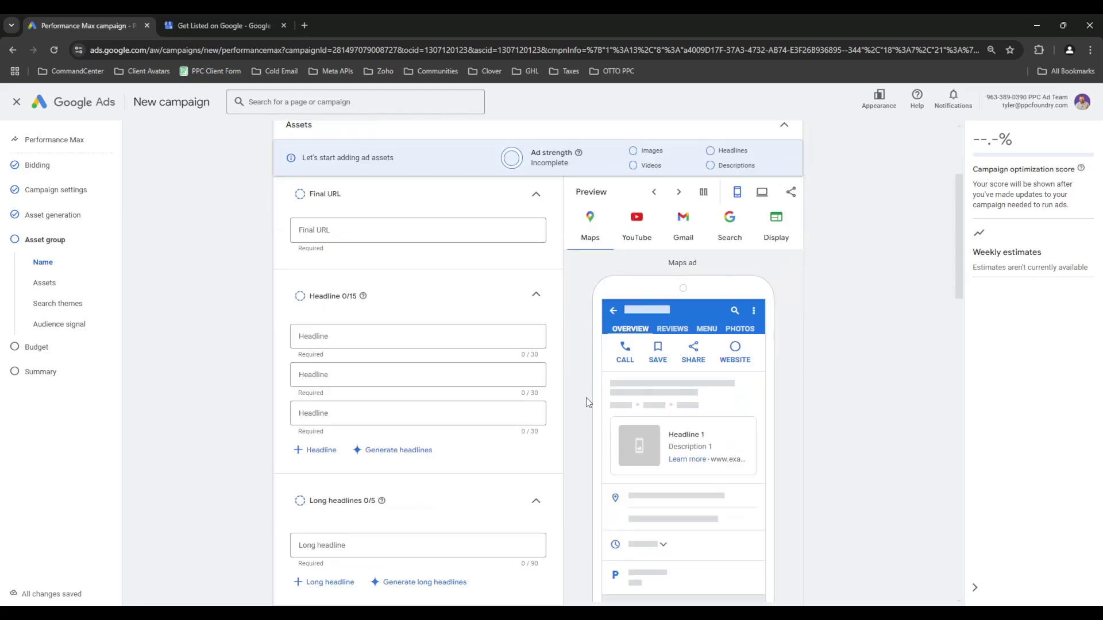
scroll(587, 402, up, 2)
scroll(588, 402, down, 2)
scroll(588, 402, up, 2)
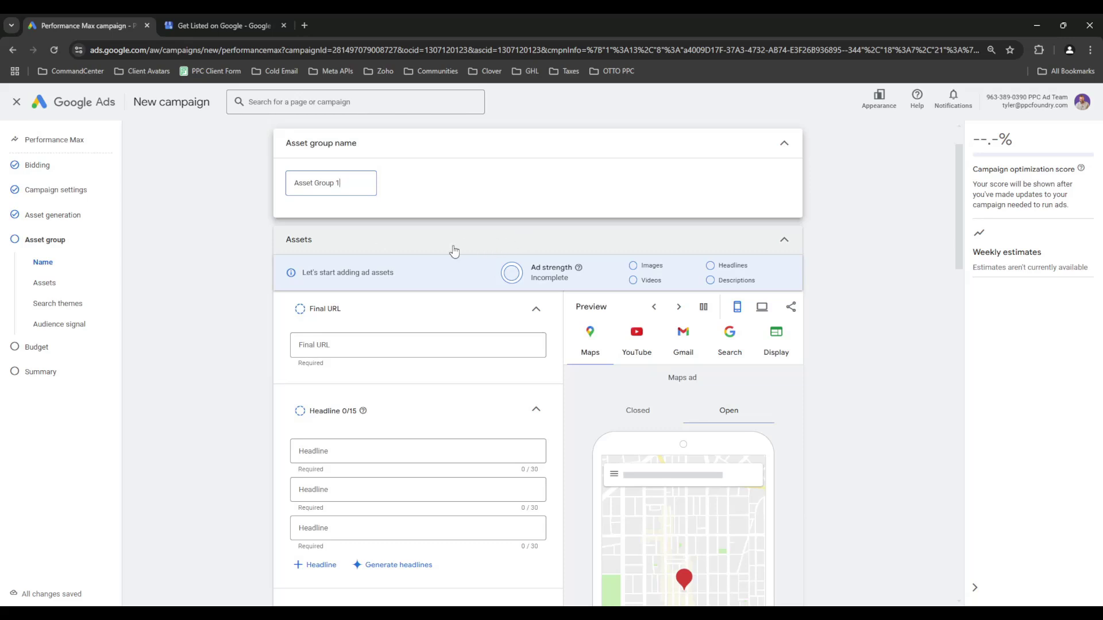
scroll(362, 388, down, 1)
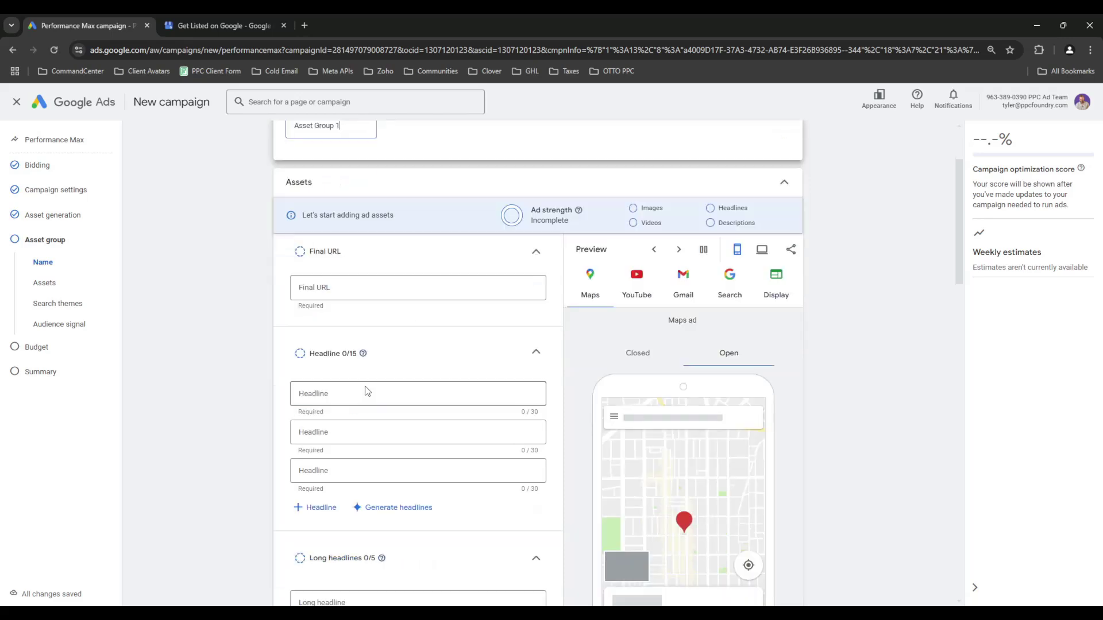
scroll(375, 386, down, 2)
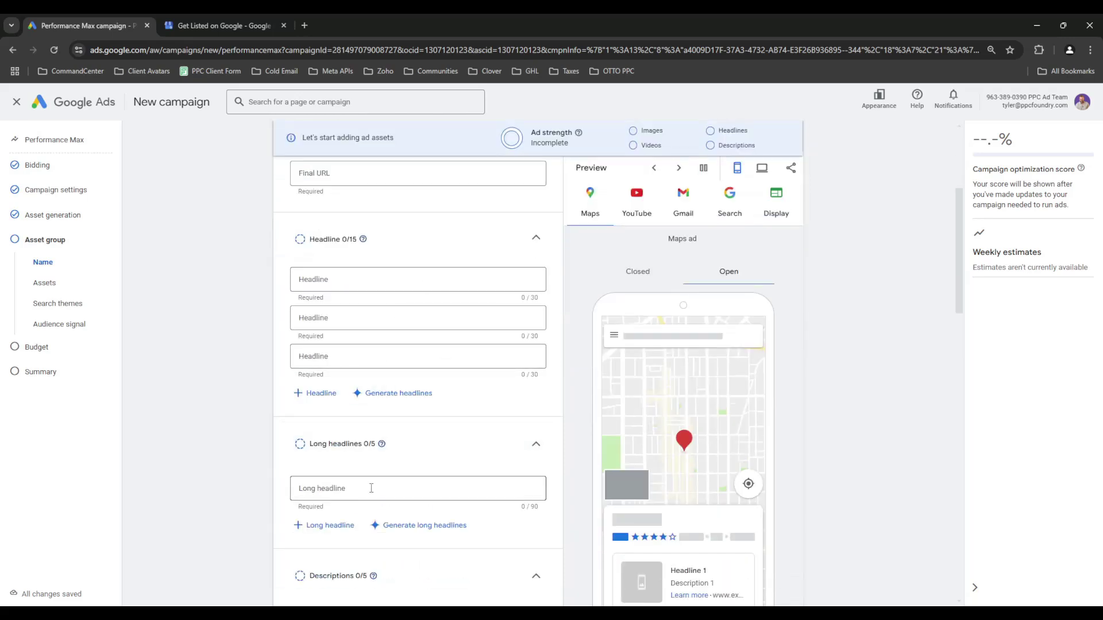
scroll(414, 454, down, 3)
scroll(459, 418, up, 6)
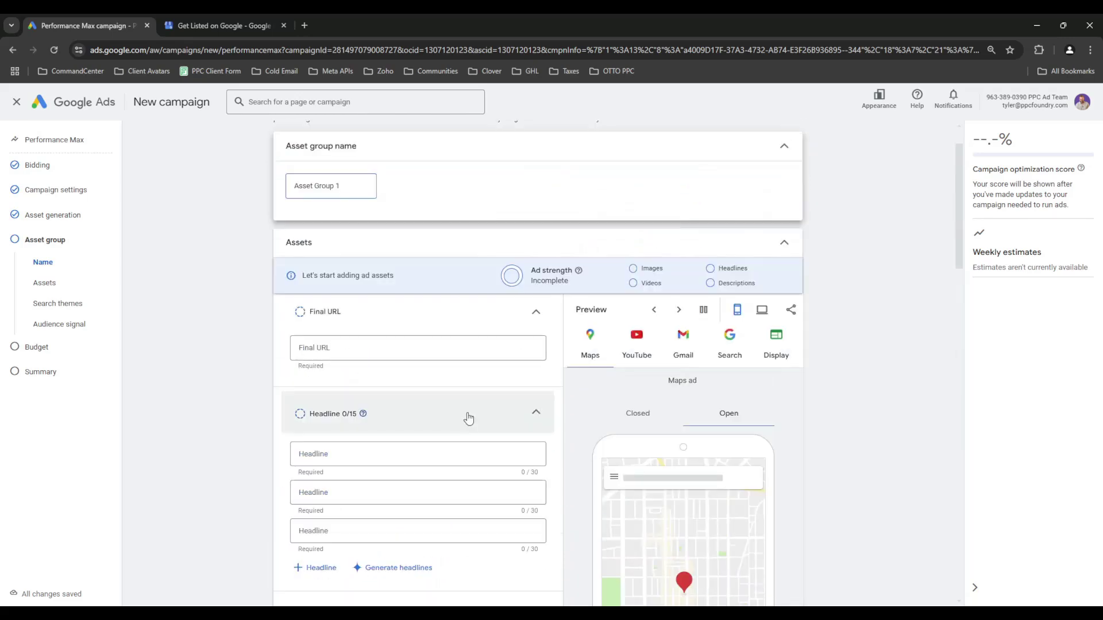
Preview the asset group's YouTube local ad and return to the Maps ad preview
click(635, 344)
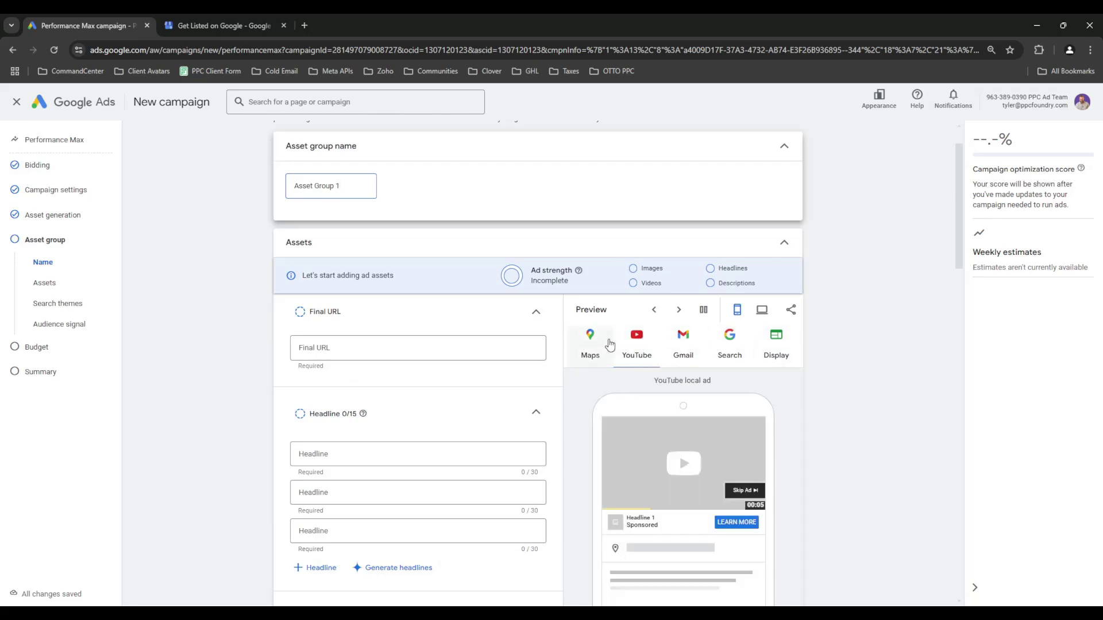
scroll(779, 349, down, 1)
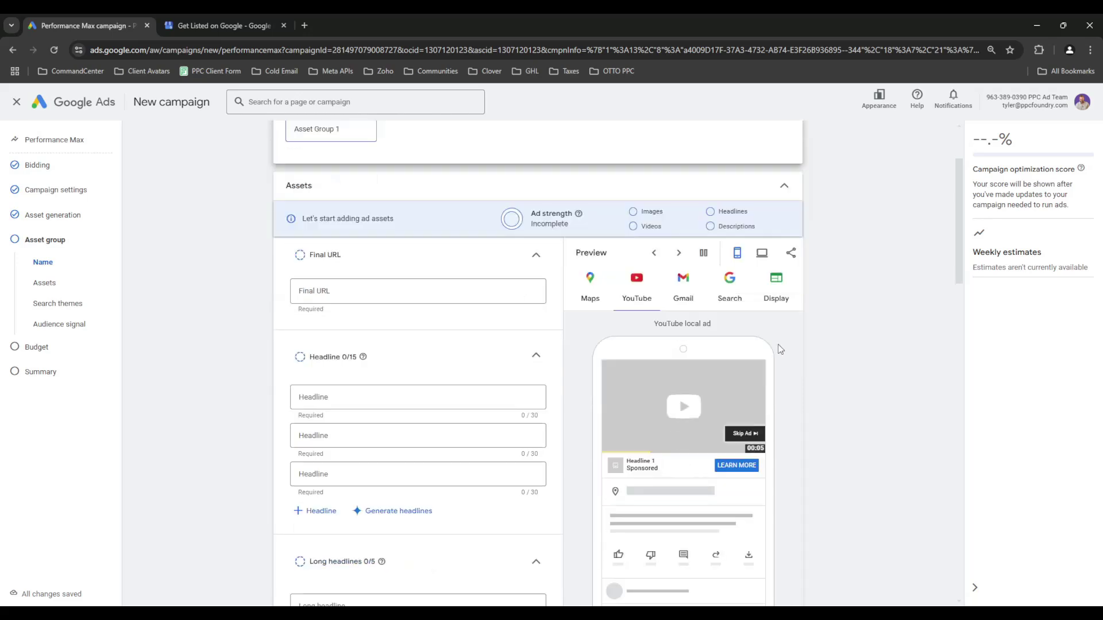
click(592, 297)
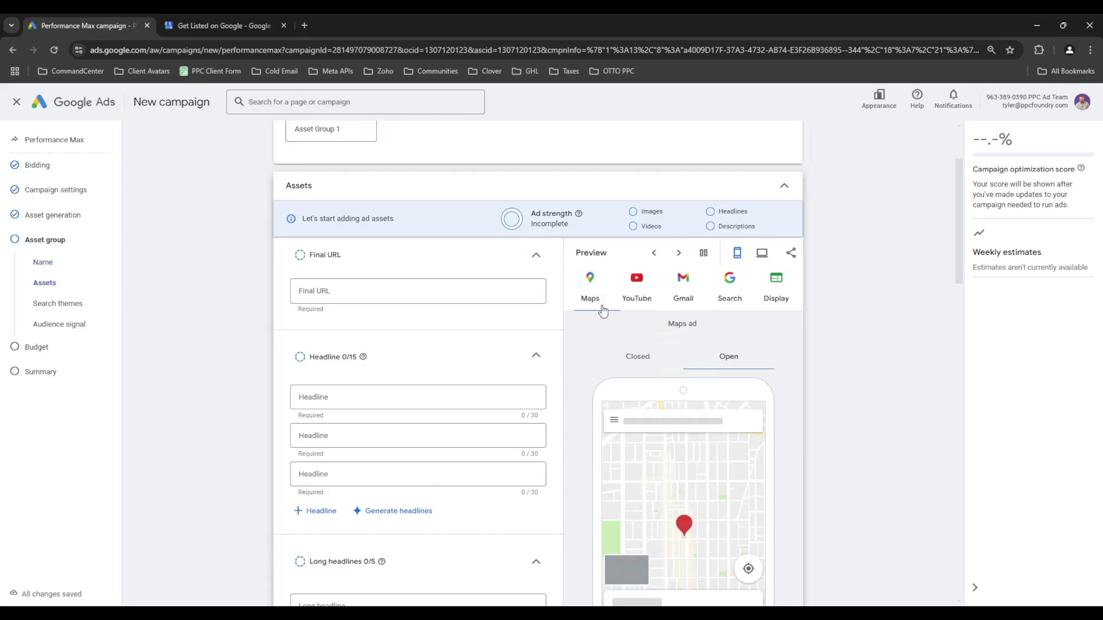
Switch the asset group's ad preview from mobile to desktop and view the Maps ad
scroll(586, 302, down, 5)
scroll(673, 475, down, 2)
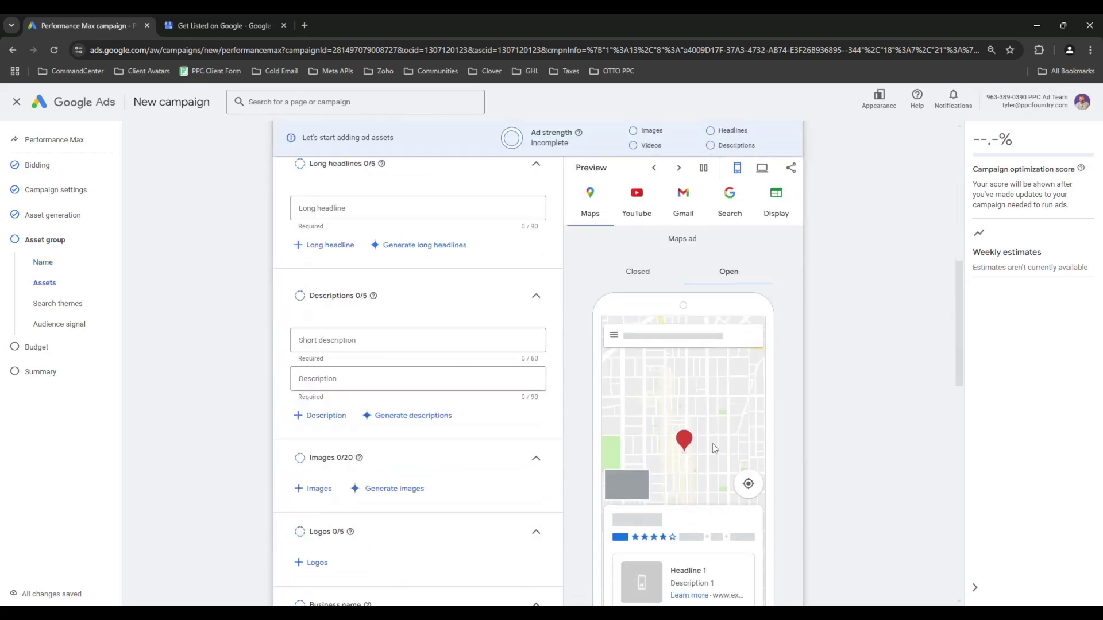
scroll(609, 241, up, 1)
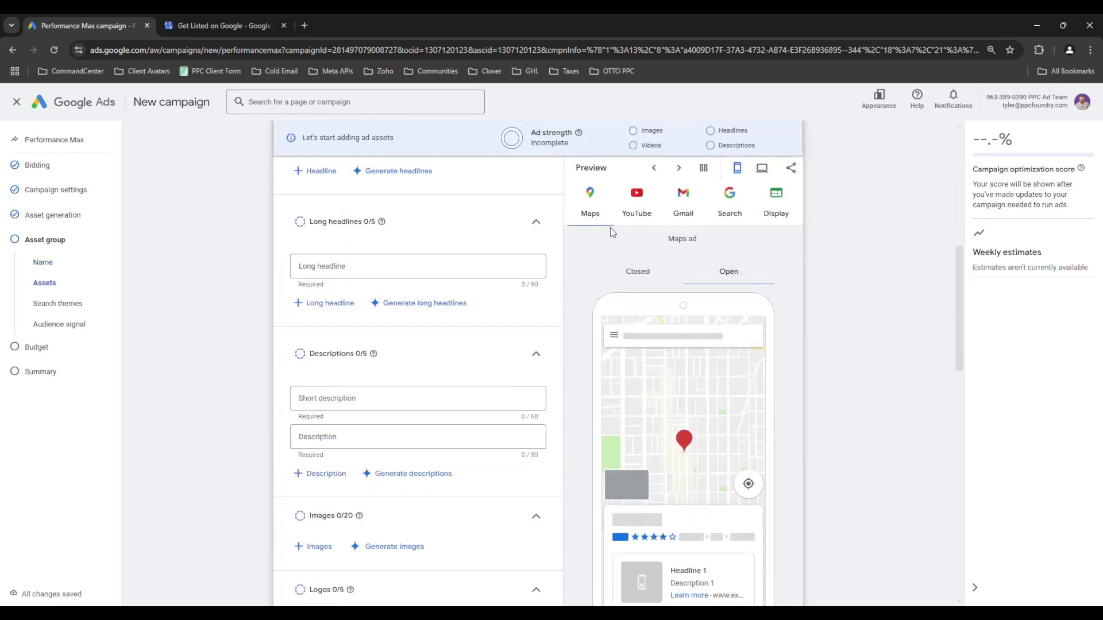
click(762, 168)
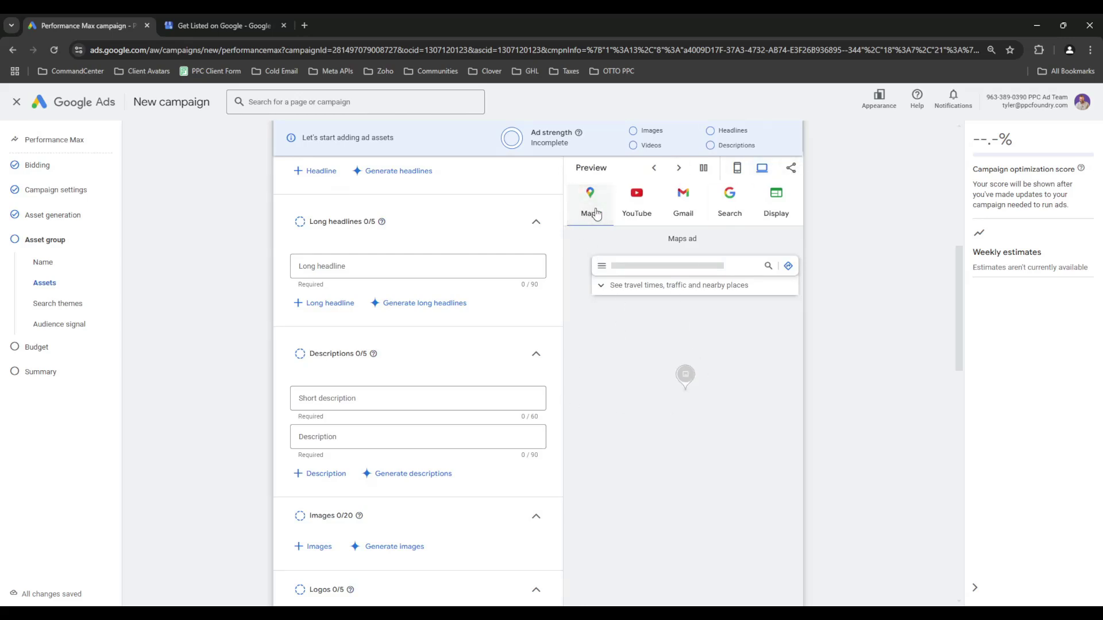
click(632, 207)
click(586, 207)
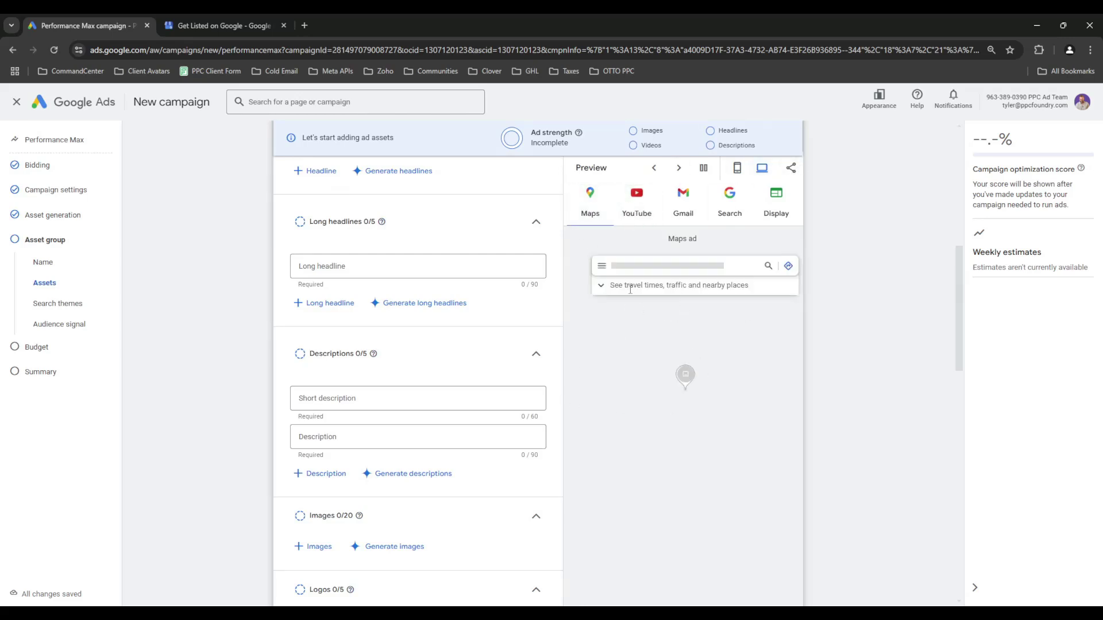
scroll(711, 416, down, 2)
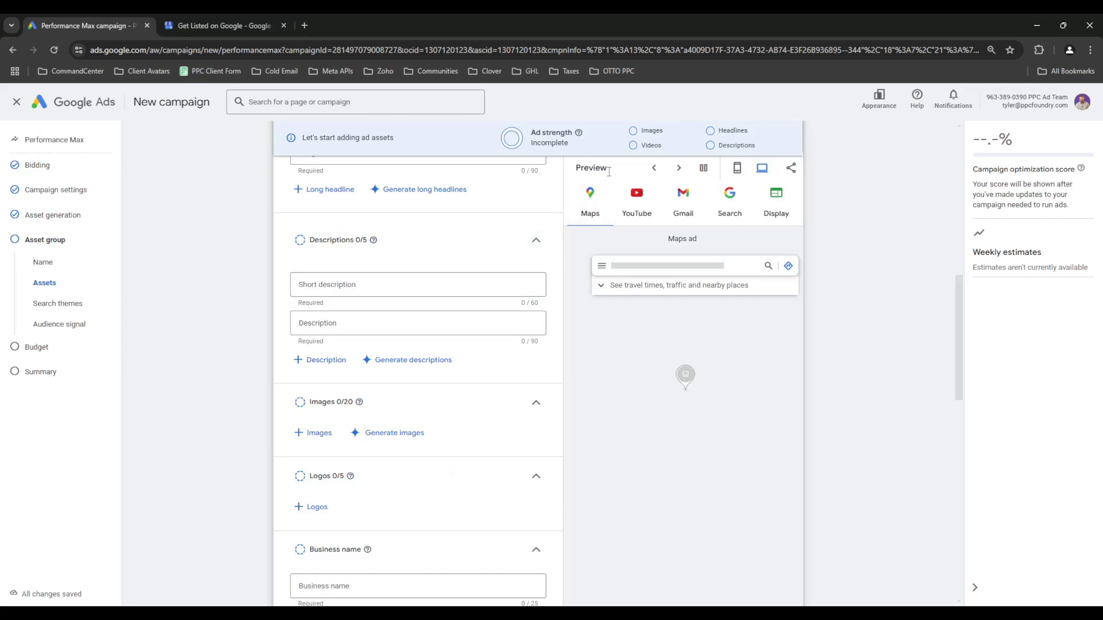
Check the desktop ad previews for YouTube, Gmail, Search and Display in turn
click(635, 208)
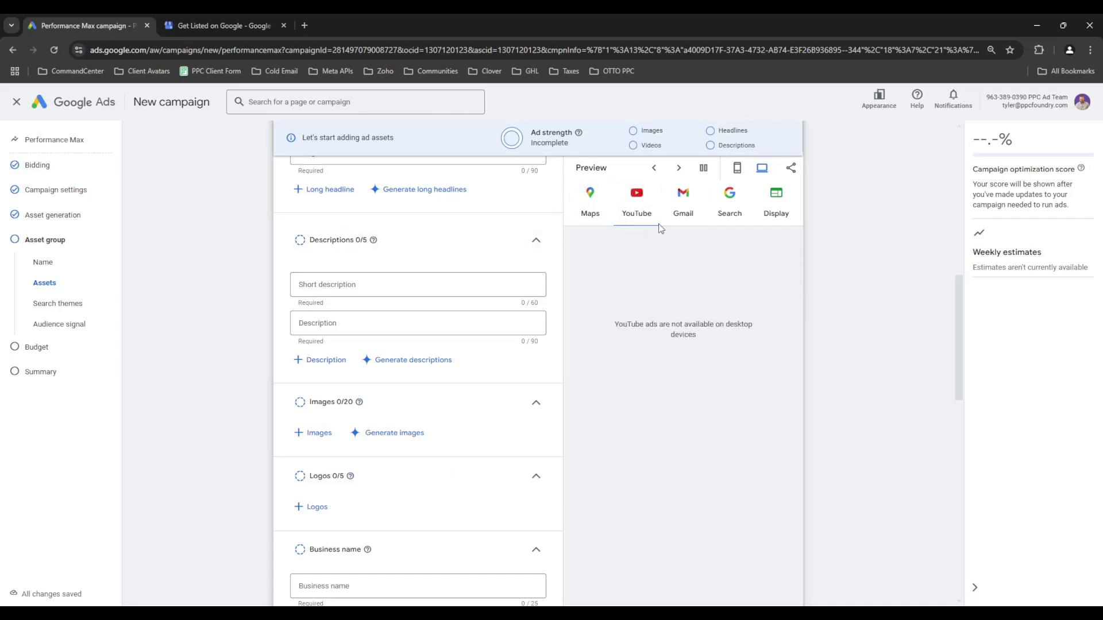
click(676, 213)
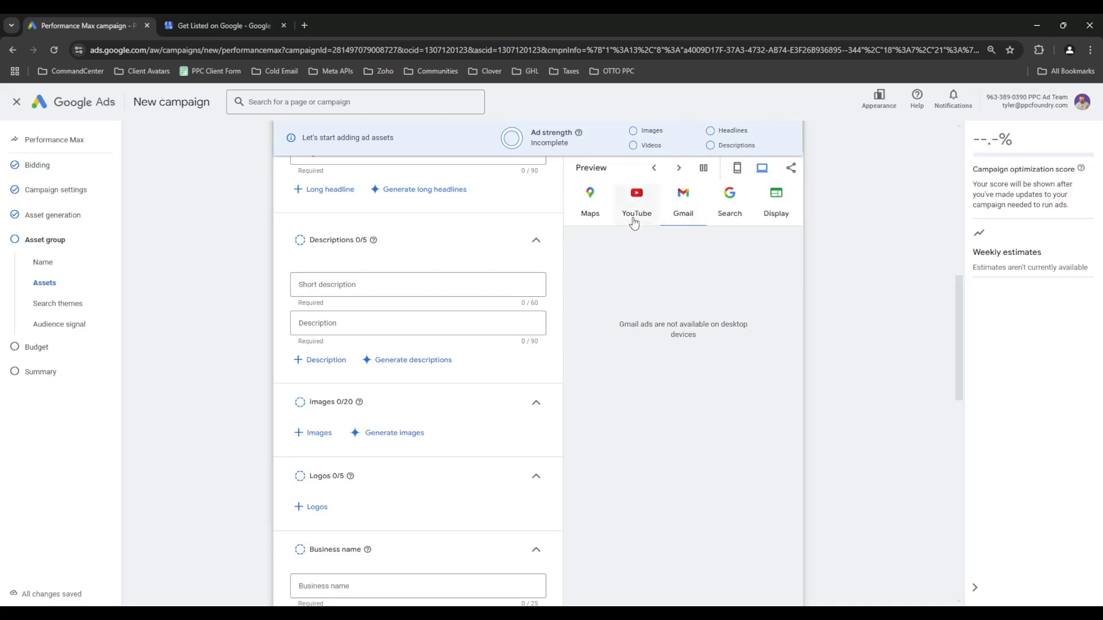
click(725, 213)
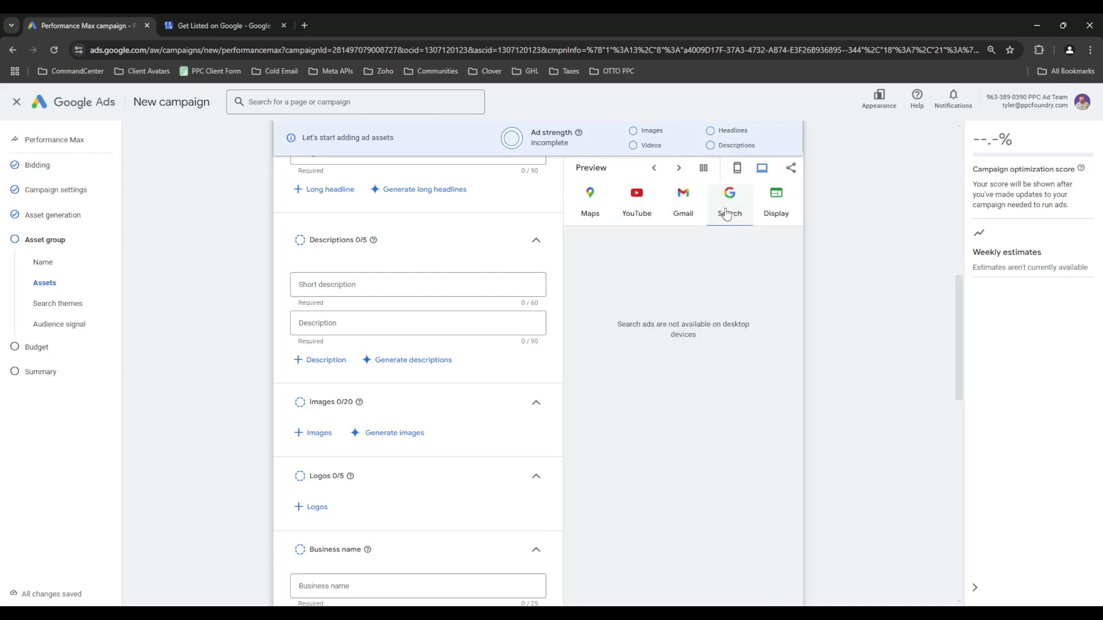
click(772, 209)
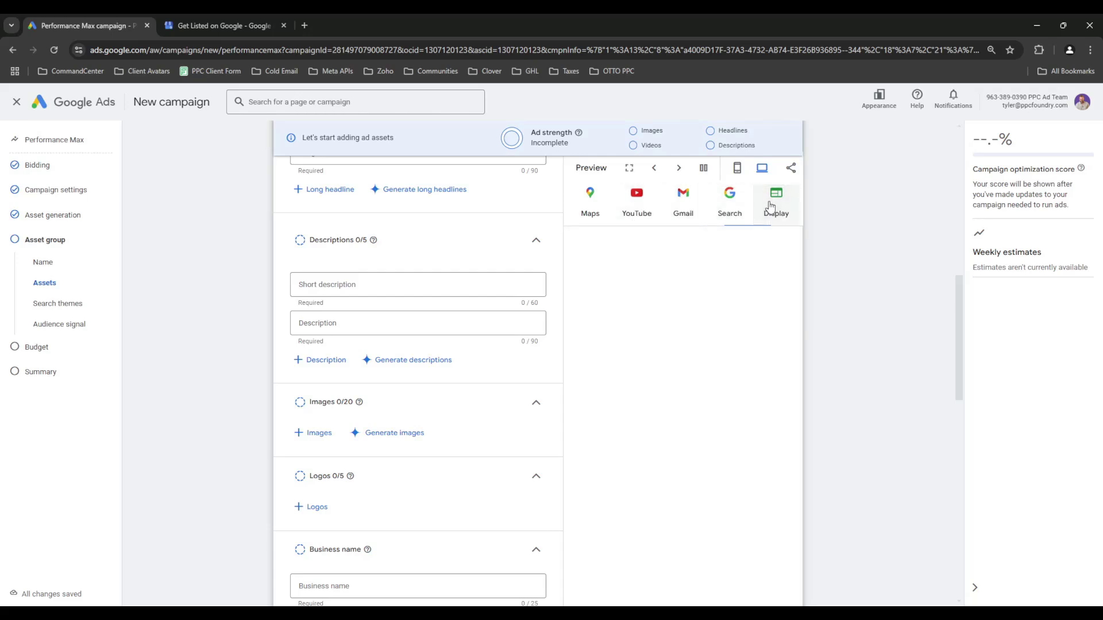
Look over the asset group's URL, headline and description fields and revisit its desktop Maps, YouTube and Gmail previews
scroll(629, 423, up, 2)
scroll(352, 394, up, 5)
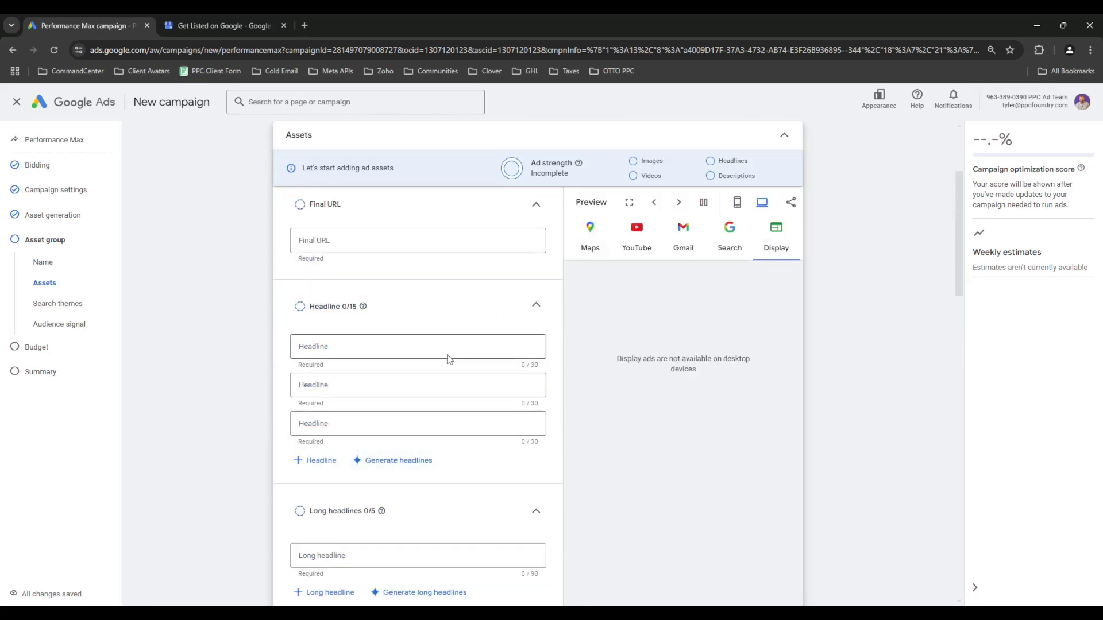
scroll(445, 362, down, 5)
scroll(428, 313, up, 7)
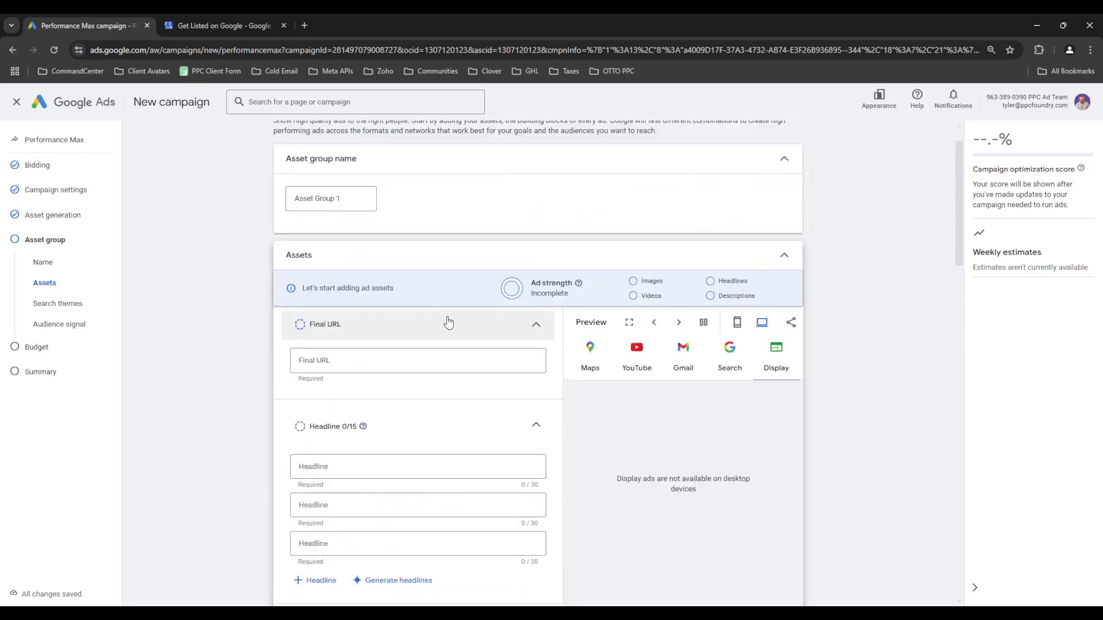
click(614, 361)
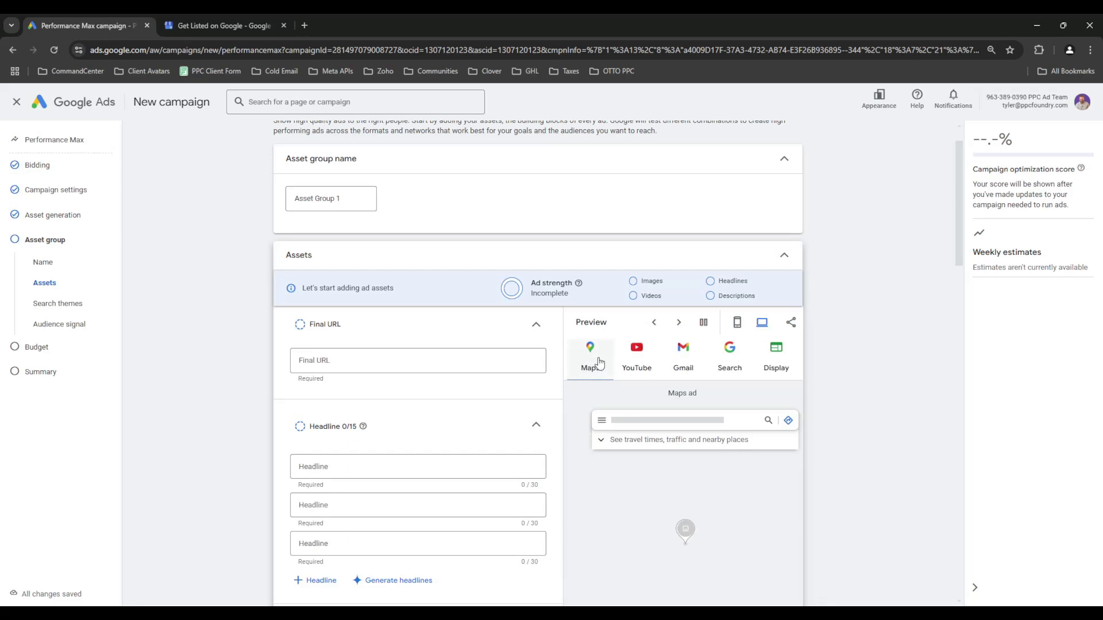
click(635, 363)
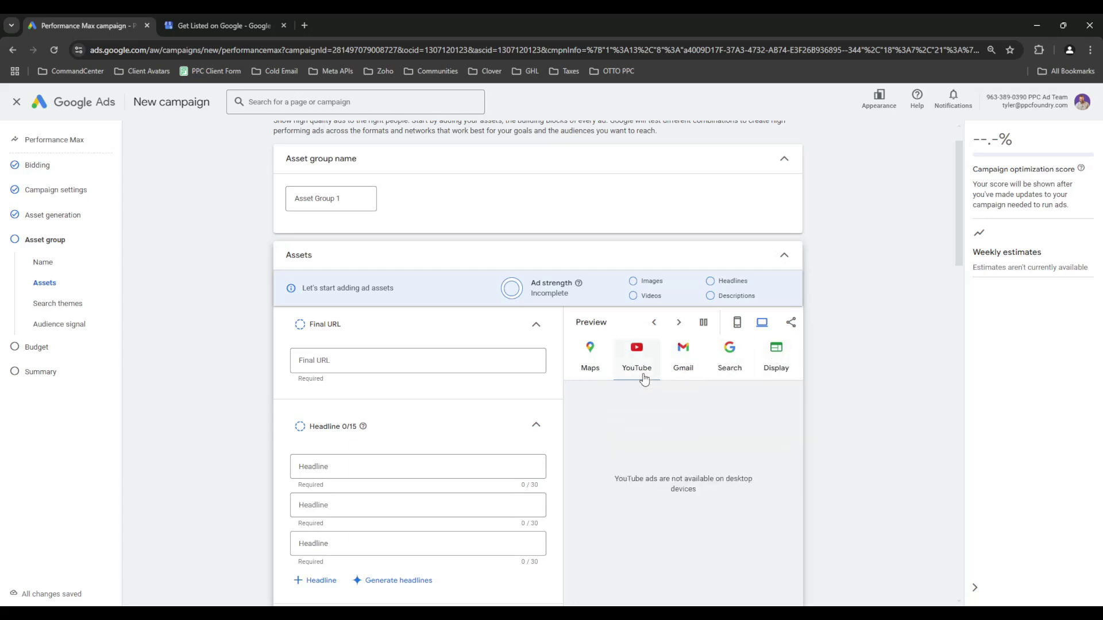
click(591, 364)
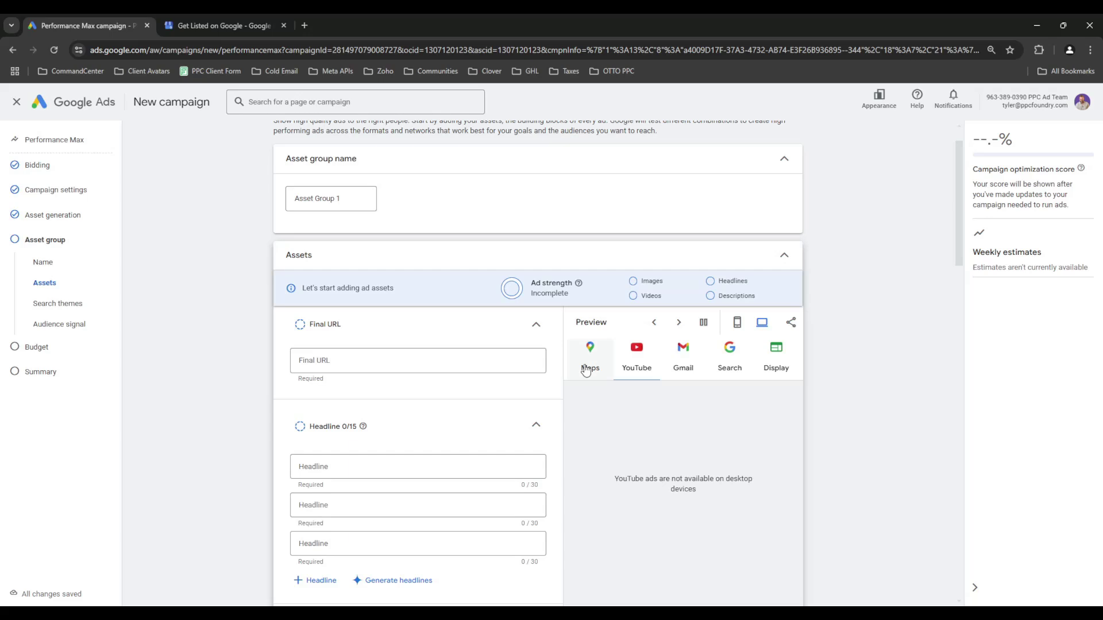
scroll(586, 370, down, 6)
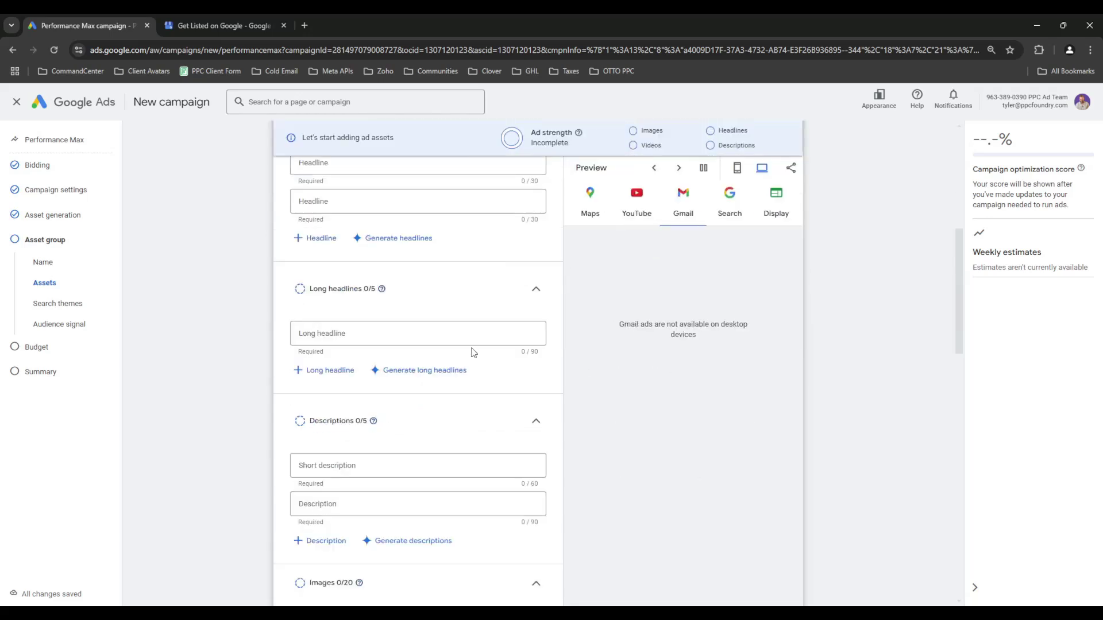
scroll(476, 350, up, 6)
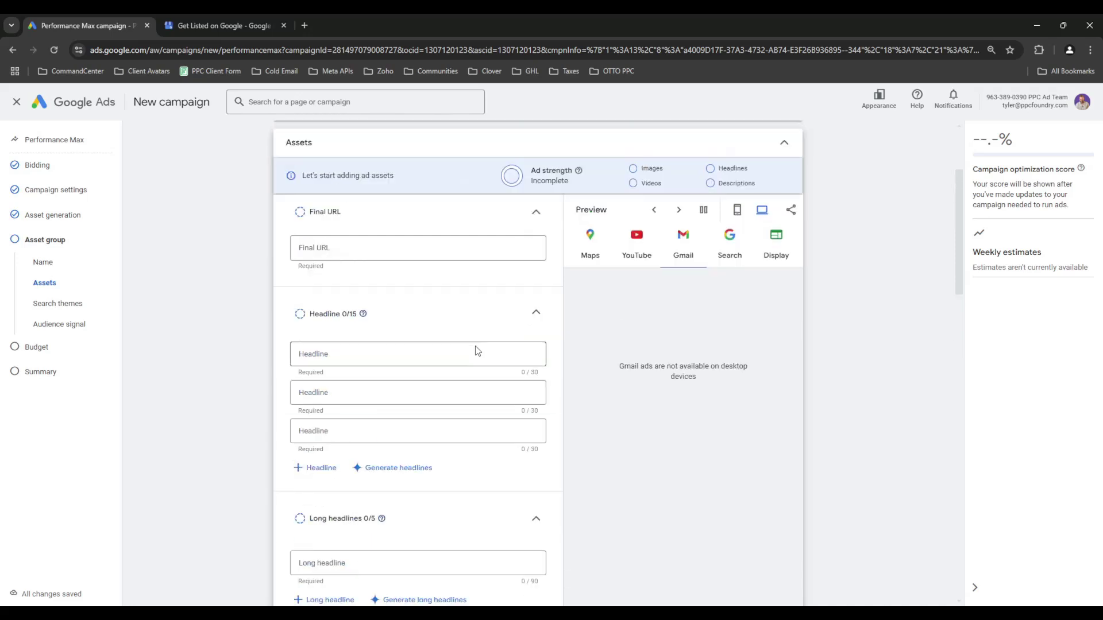